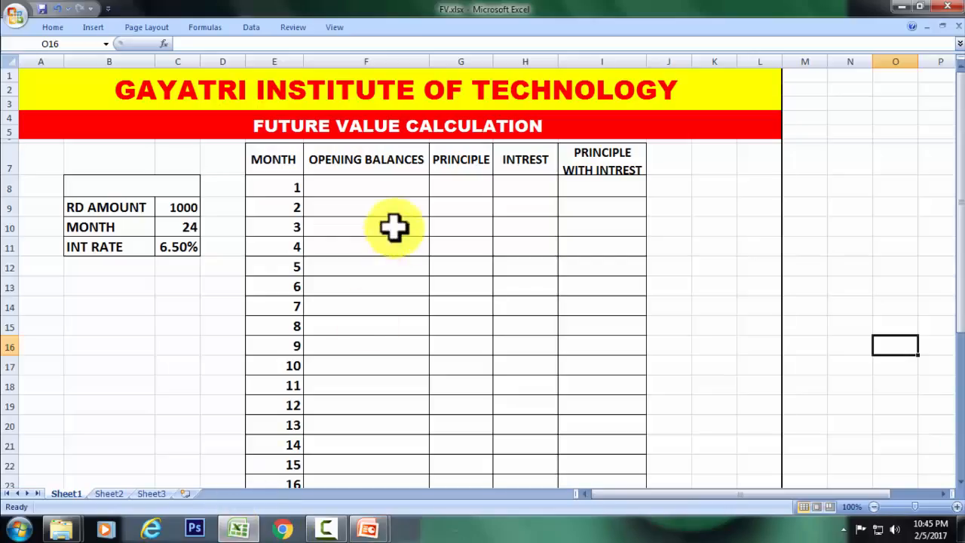
# Examine the sheet title, the first opening balance cells, and the RD amount and month inputs
pyautogui.click(341, 127)
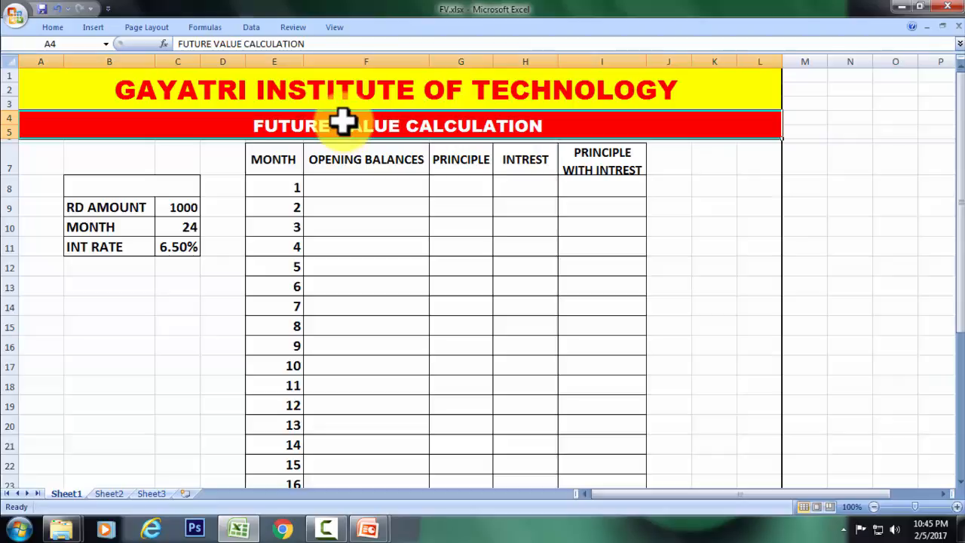
pyautogui.click(353, 186)
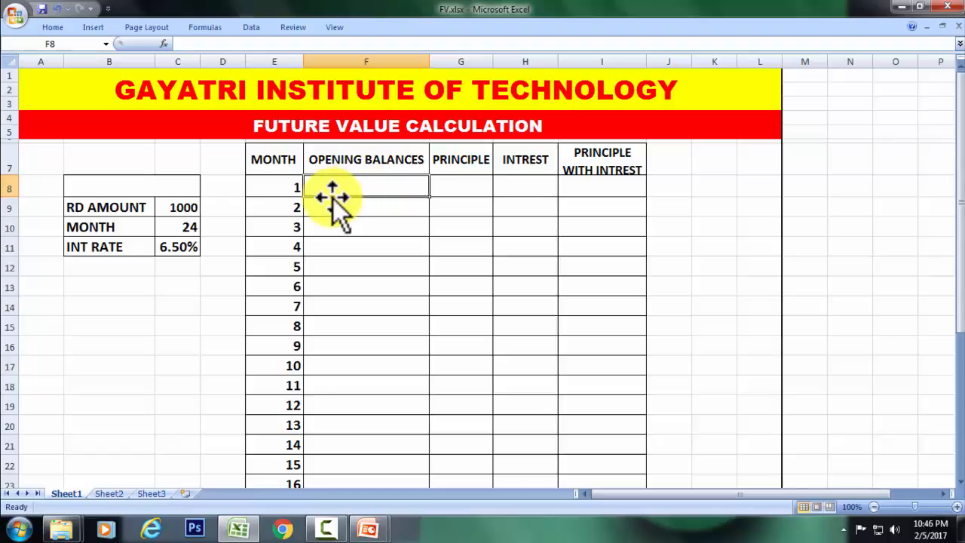
pyautogui.click(334, 203)
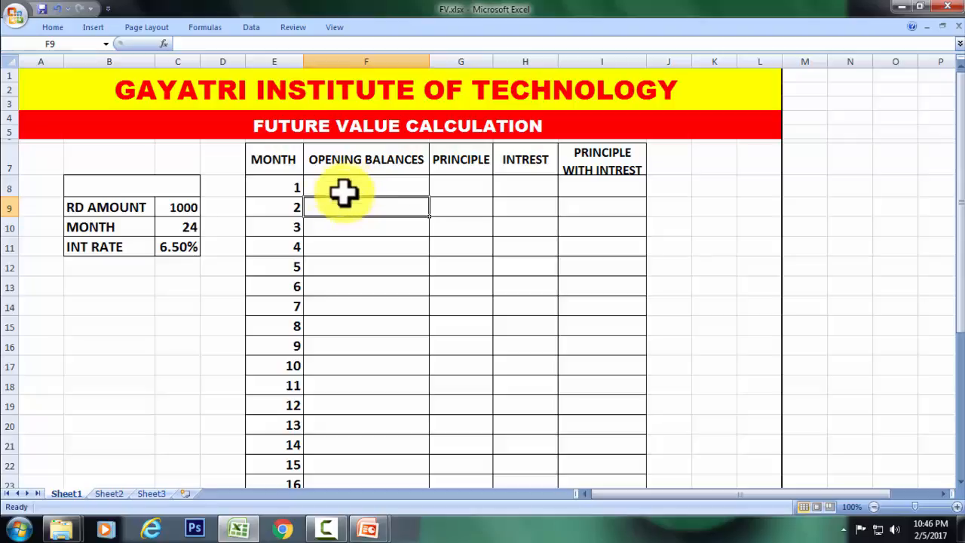
pyautogui.click(192, 189)
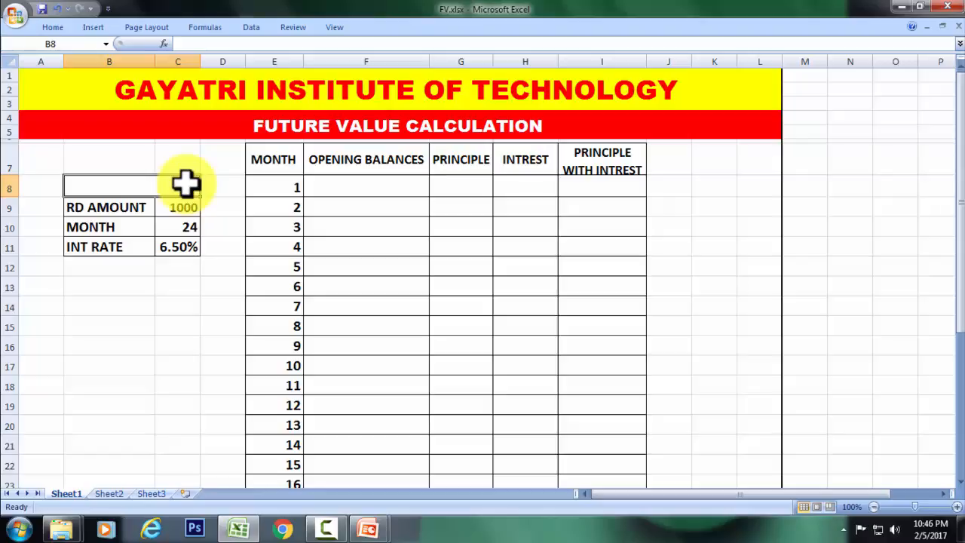
pyautogui.click(136, 210)
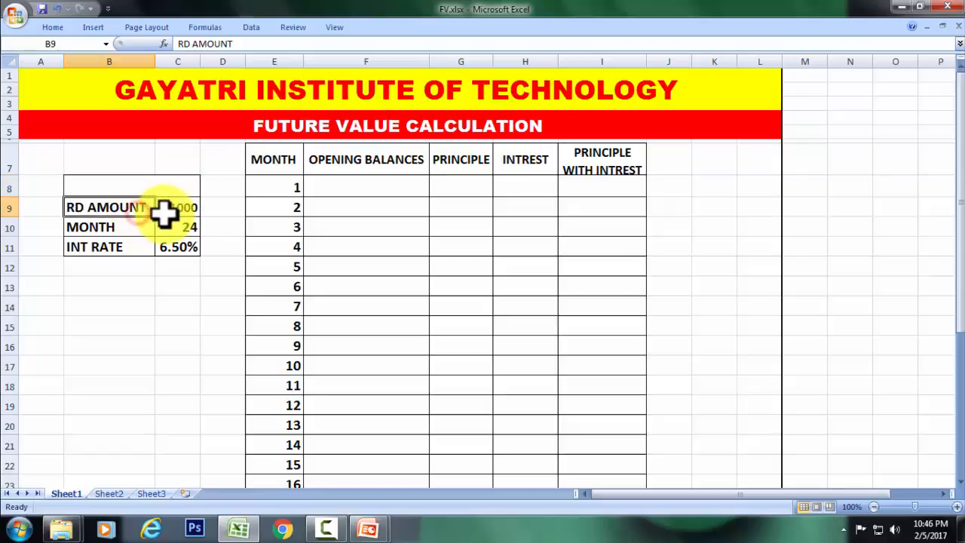
pyautogui.click(175, 211)
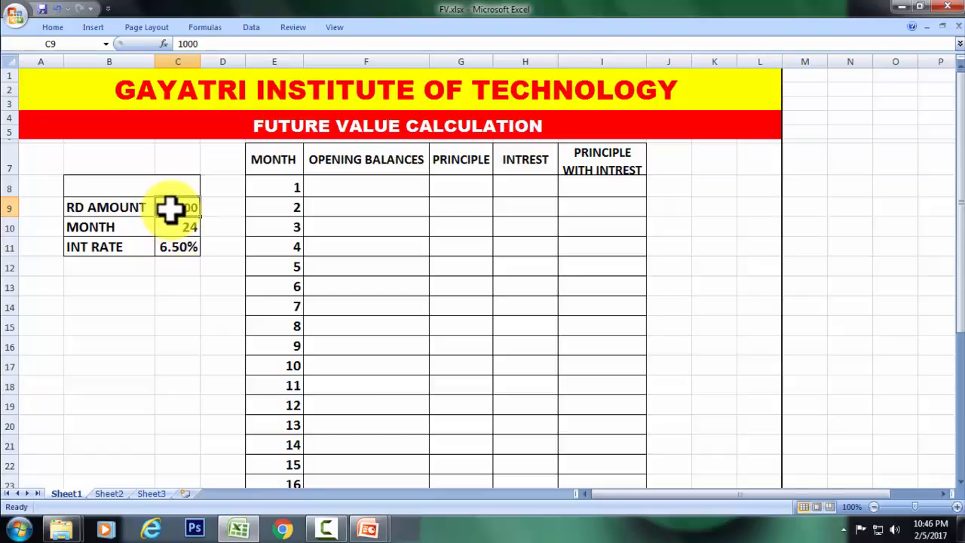
pyautogui.click(176, 224)
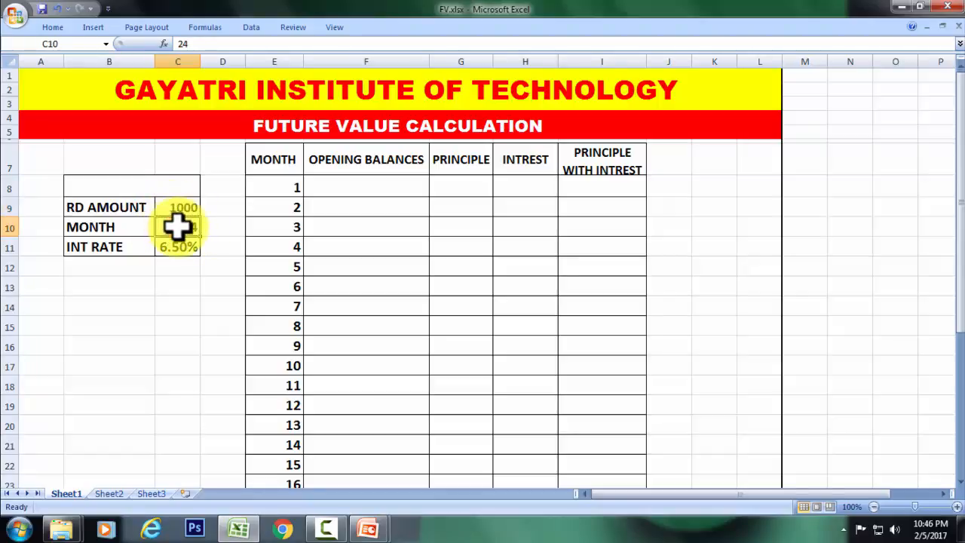
# Append "(pa)" to the INT RATE label in cell B11
pyautogui.doubleClick(137, 252)
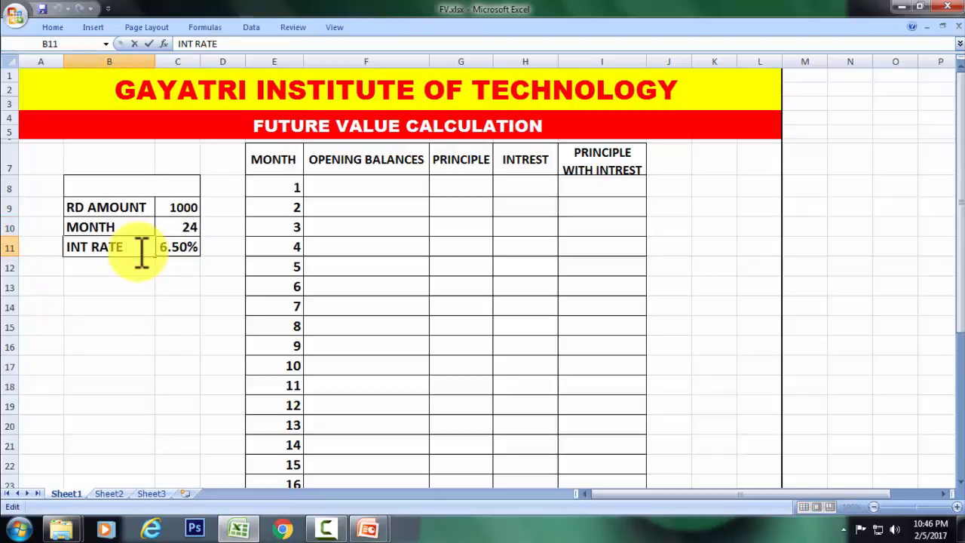
pyautogui.write('(pa)')
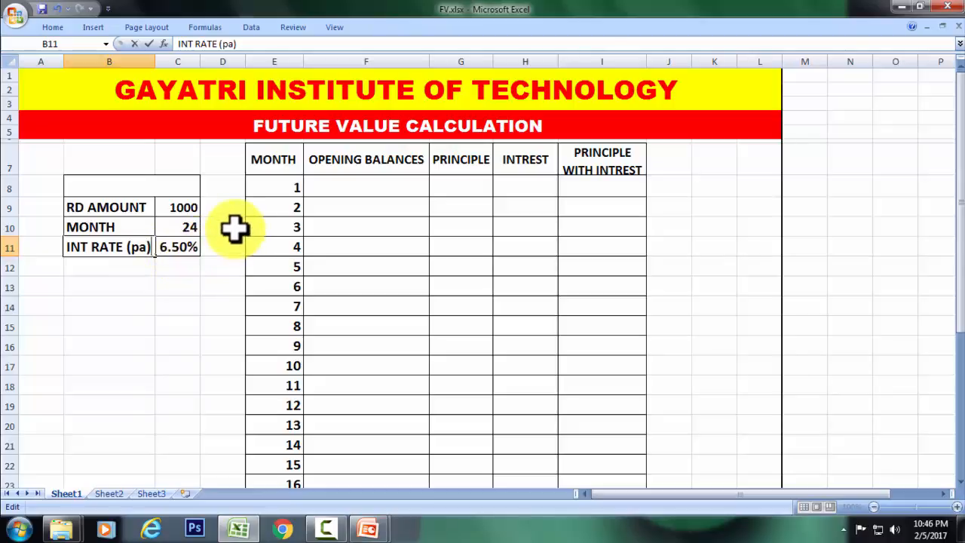
pyautogui.click(187, 222)
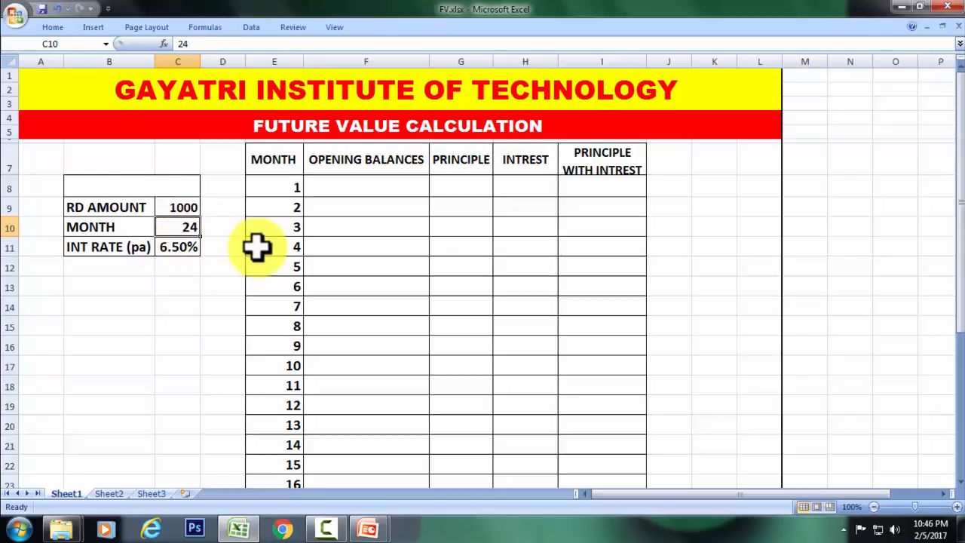
# Enter an opening balance of 0 and a principle of 1000 for month 1 in F8 and G8
pyautogui.scroll(-4, 256, 245)
pyautogui.scroll(4, 256, 246)
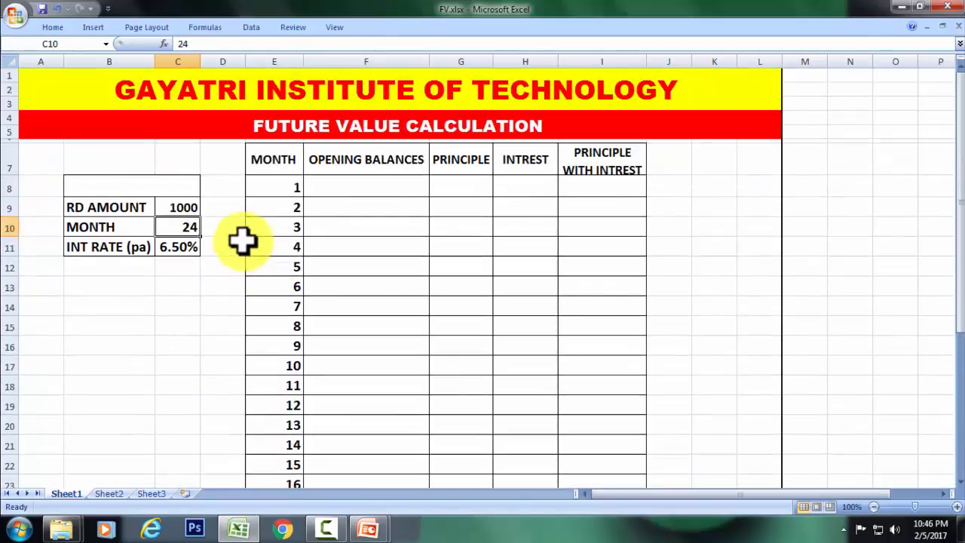
pyautogui.click(352, 193)
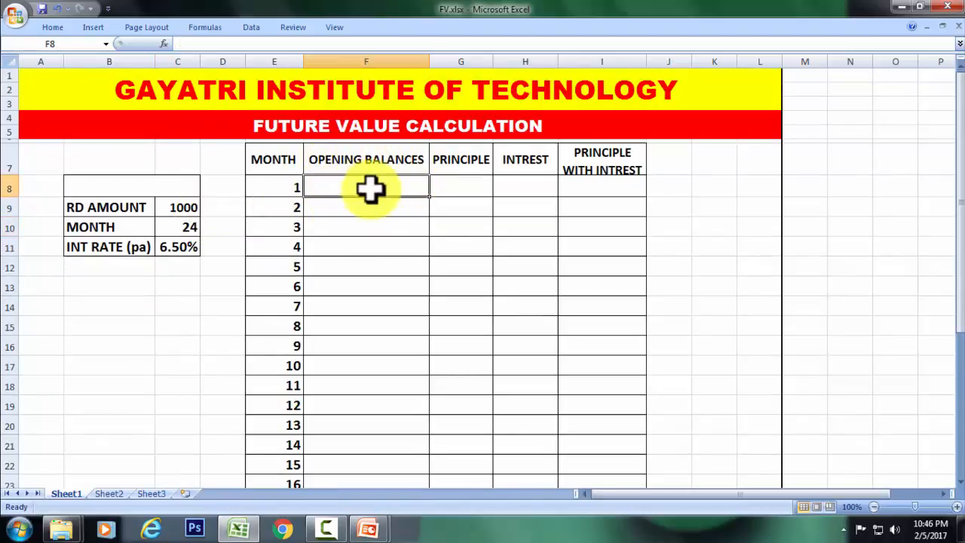
pyautogui.write('0')
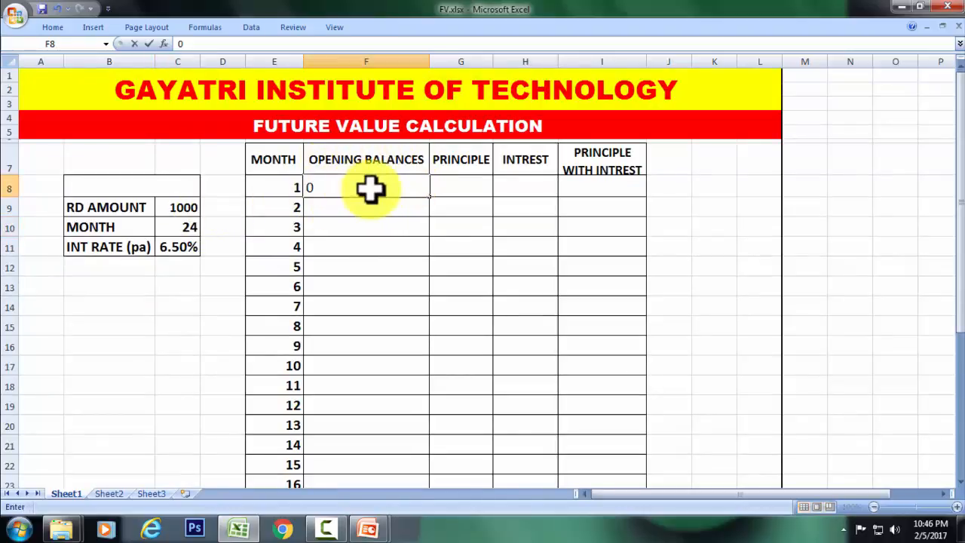
pyautogui.click(470, 185)
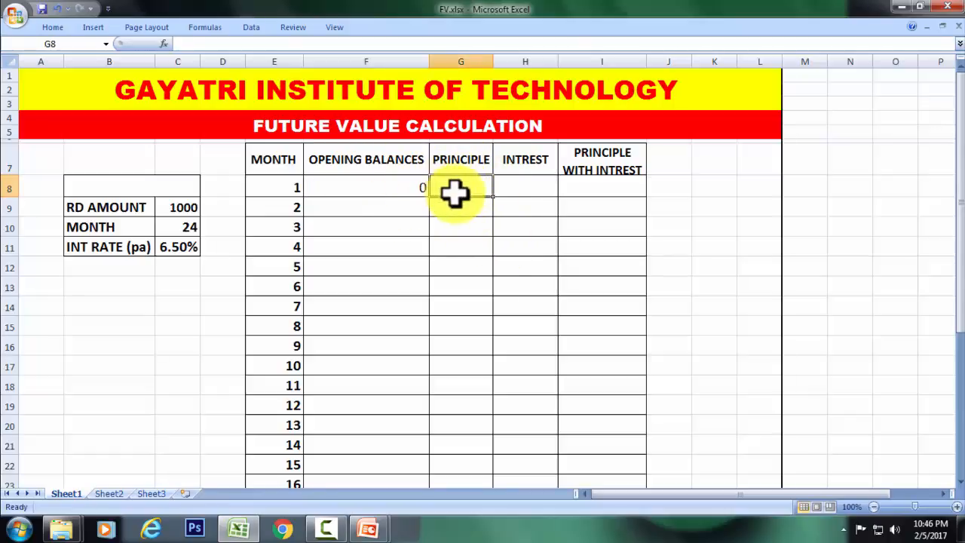
pyautogui.write('1000')
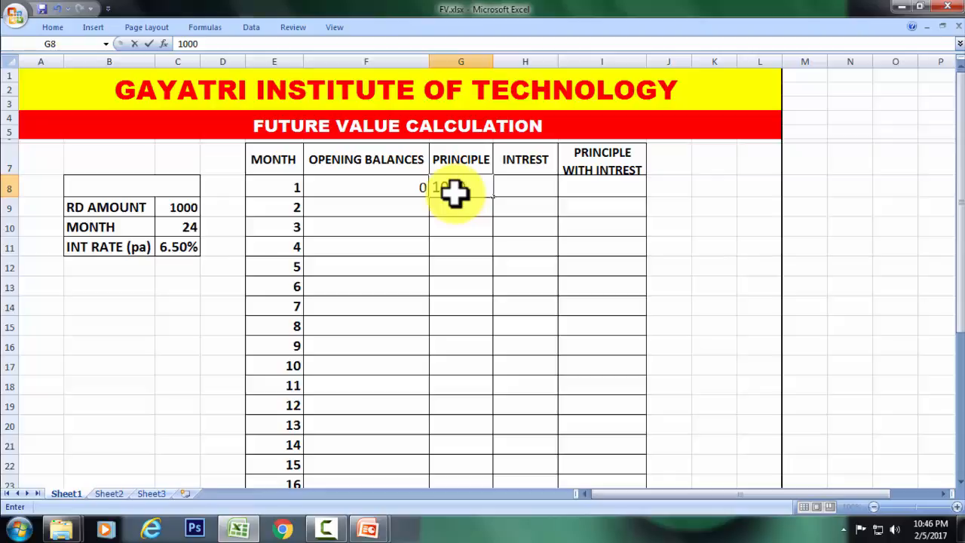
pyautogui.click(539, 188)
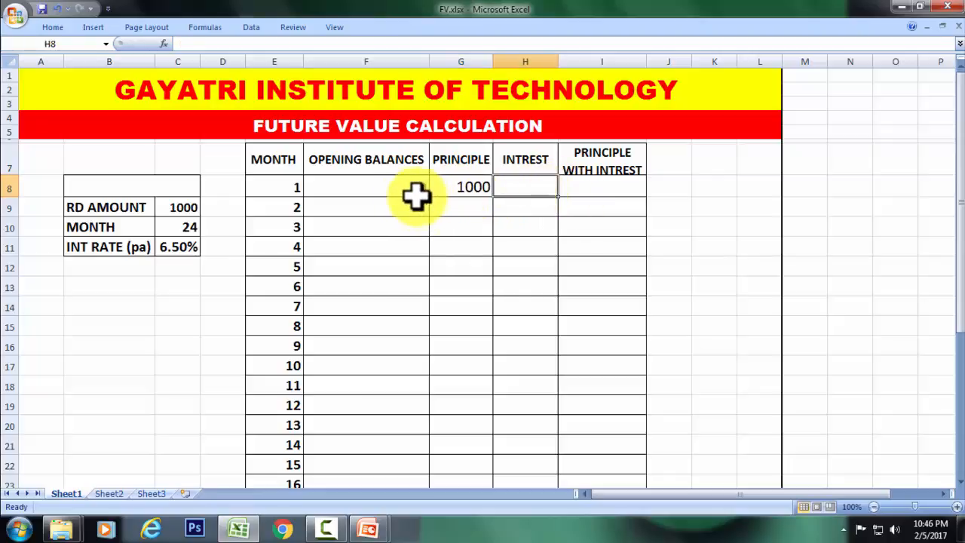
# Calculate month 1's interest in cell H8 with the formula =(F8+G8)*C11
pyautogui.click(286, 192)
pyautogui.click(524, 192)
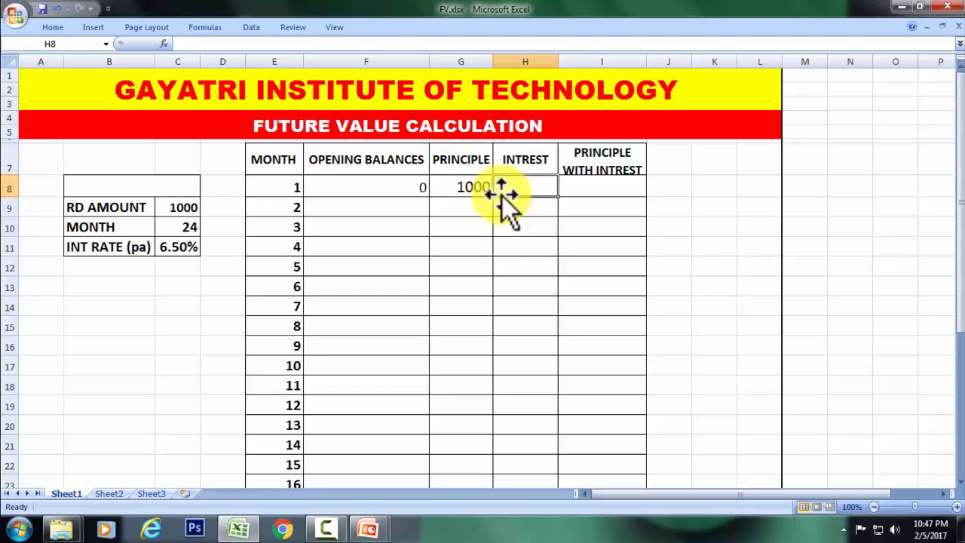
pyautogui.write('=')
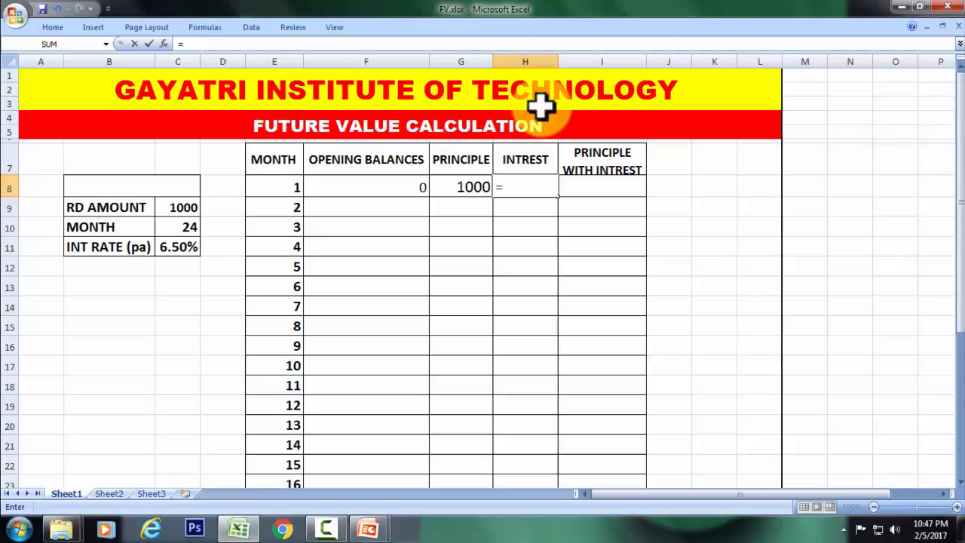
pyautogui.write('(0+')
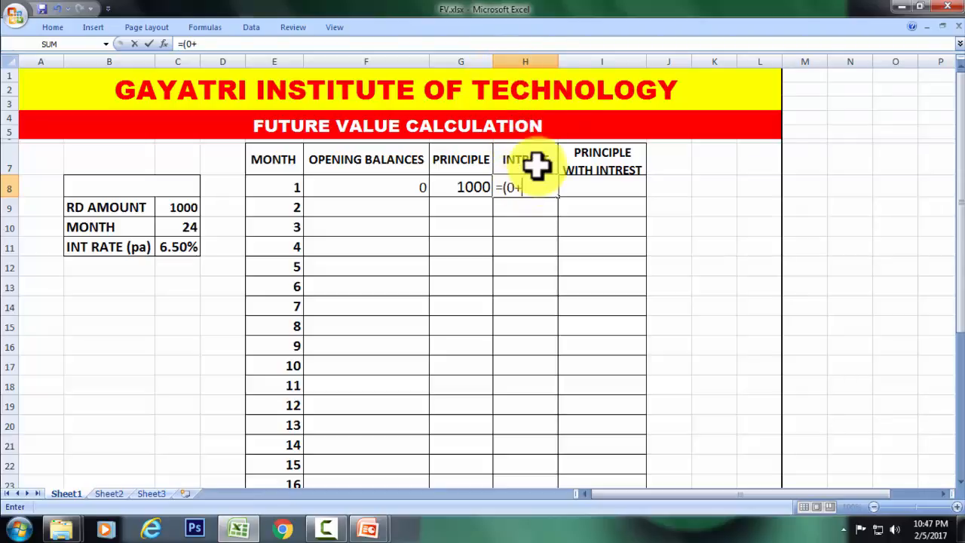
pyautogui.press('BackSpace')
pyautogui.press('BackSpace')
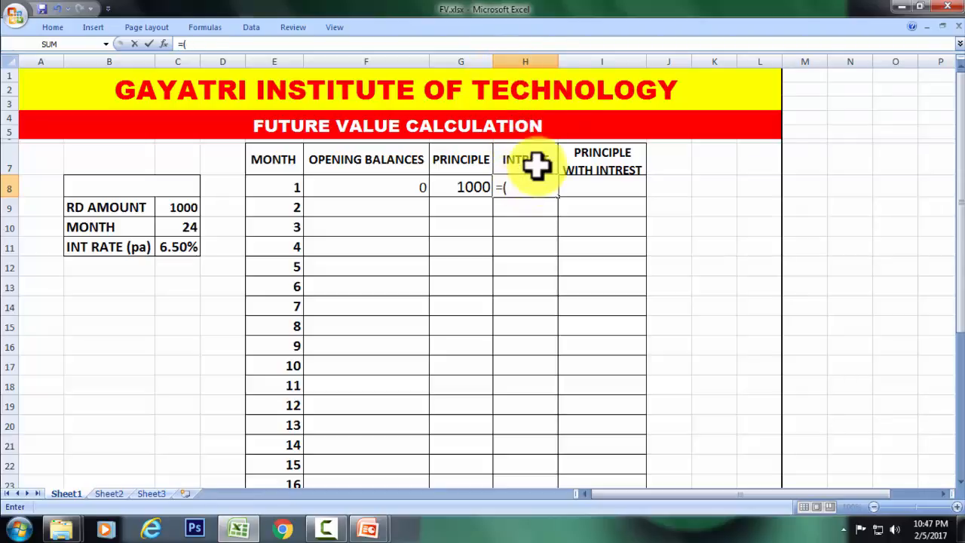
pyautogui.click(407, 187)
pyautogui.write('+')
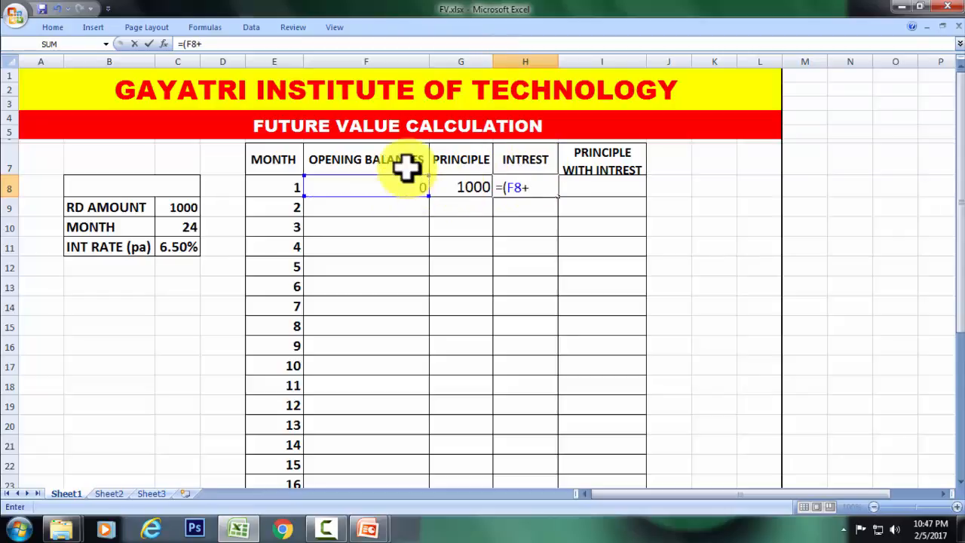
pyautogui.click(479, 190)
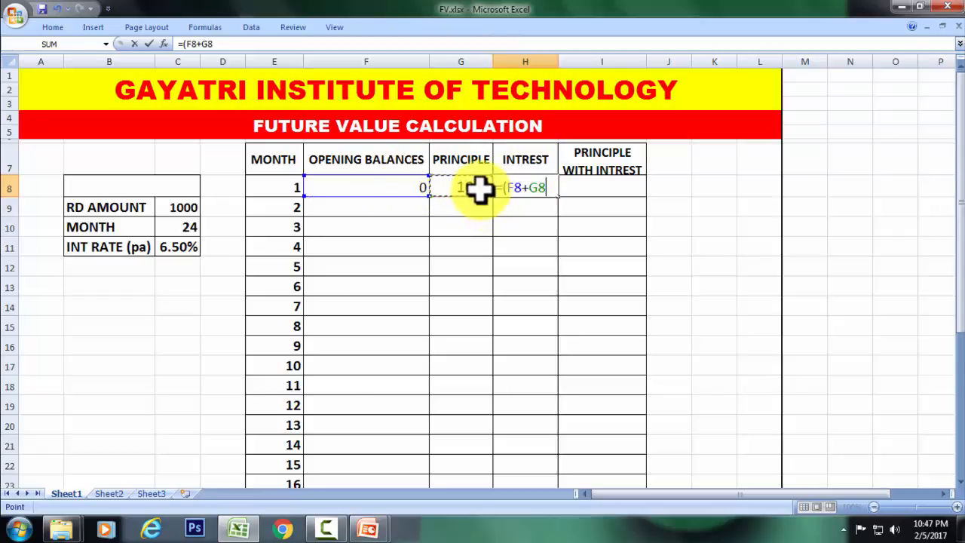
pyautogui.write(')*')
pyautogui.click(187, 251)
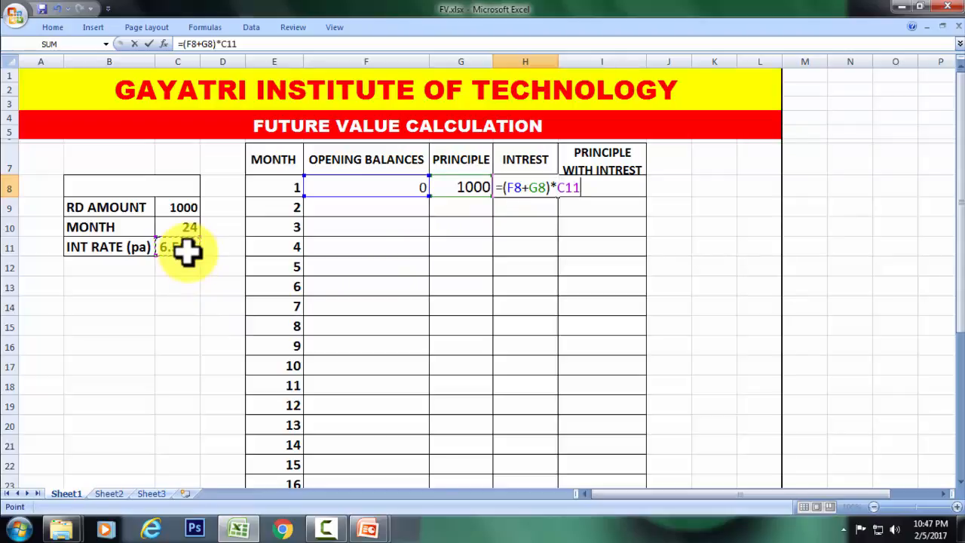
pyautogui.press('Return')
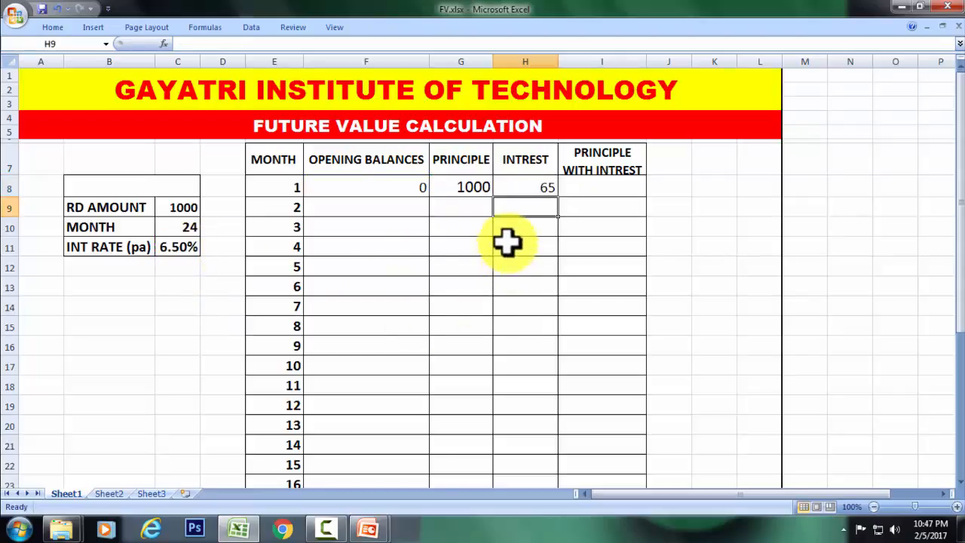
# Calculate month 1's principle with interest in cell I8 with the formula =F8+G8+H8
pyautogui.click(462, 186)
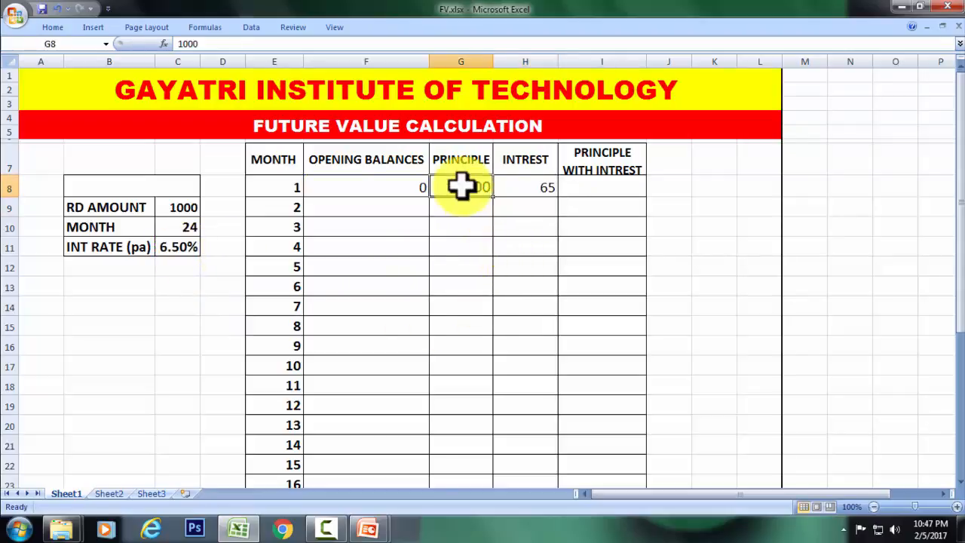
pyautogui.click(523, 188)
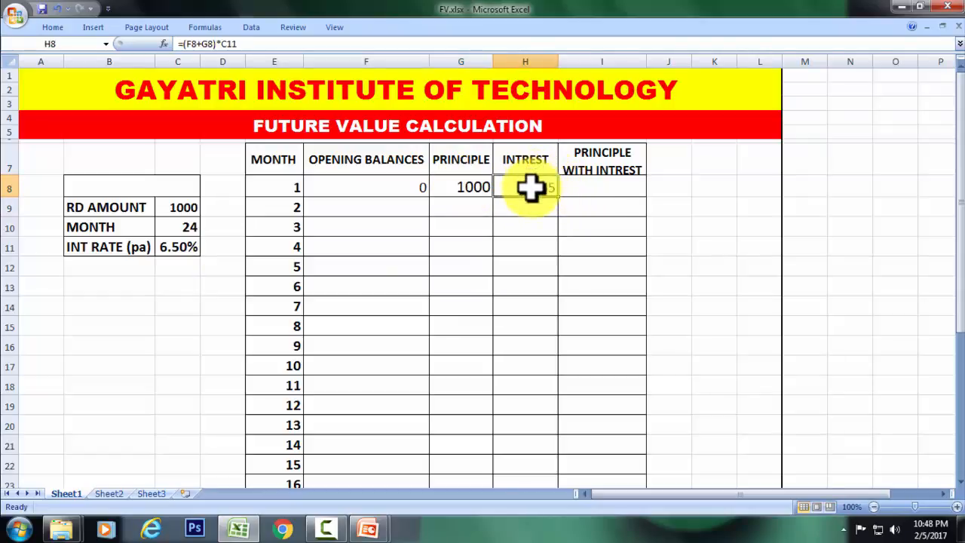
pyautogui.click(605, 192)
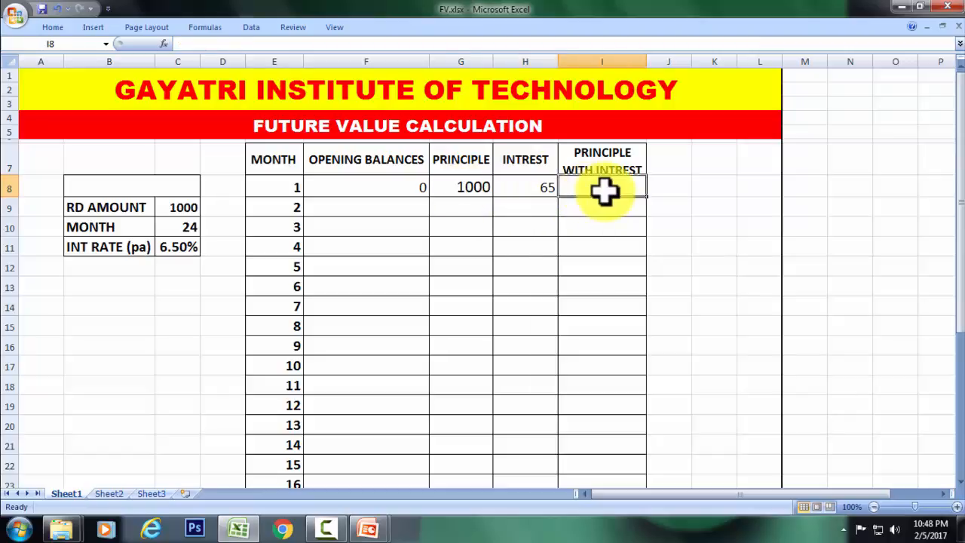
pyautogui.write('=')
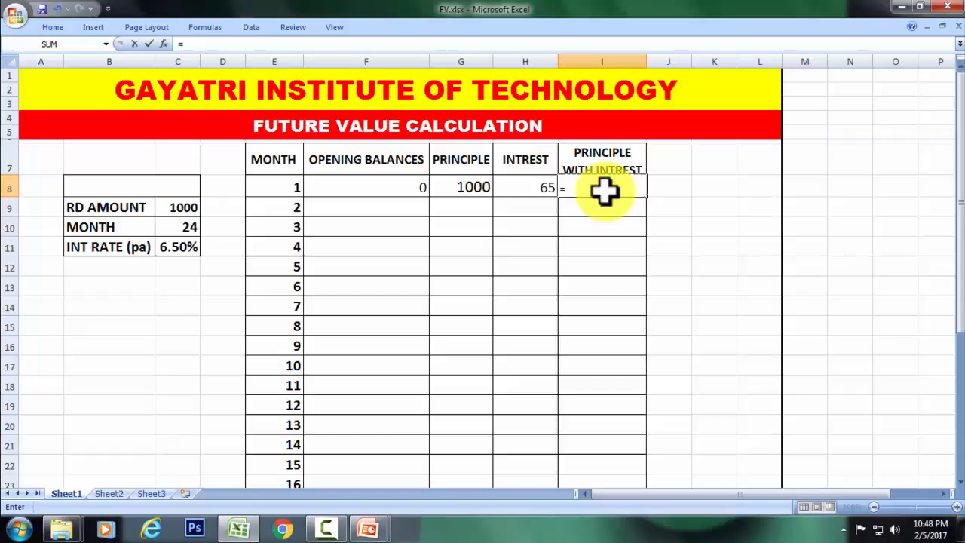
pyautogui.click(397, 186)
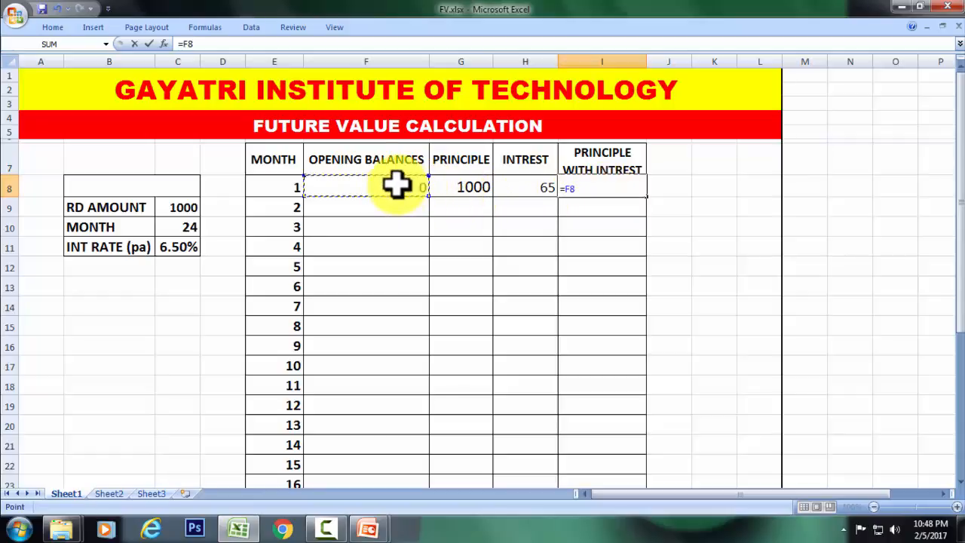
pyautogui.write('+')
pyautogui.click(451, 185)
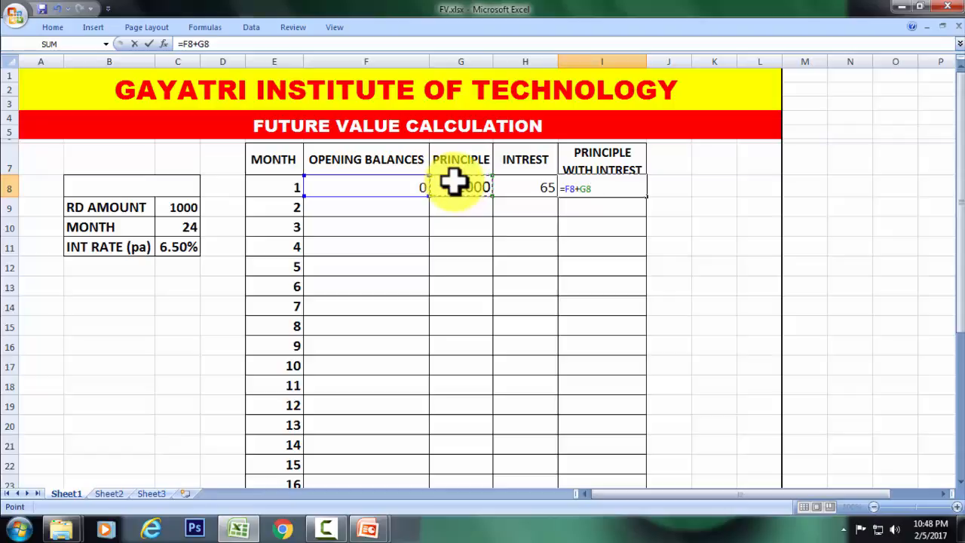
pyautogui.write('+')
pyautogui.click(517, 188)
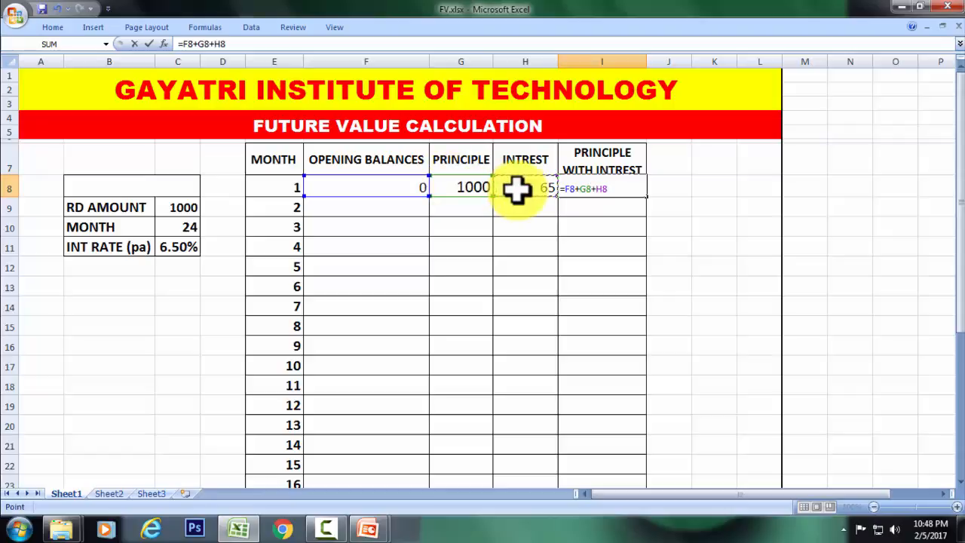
pyautogui.press('Return')
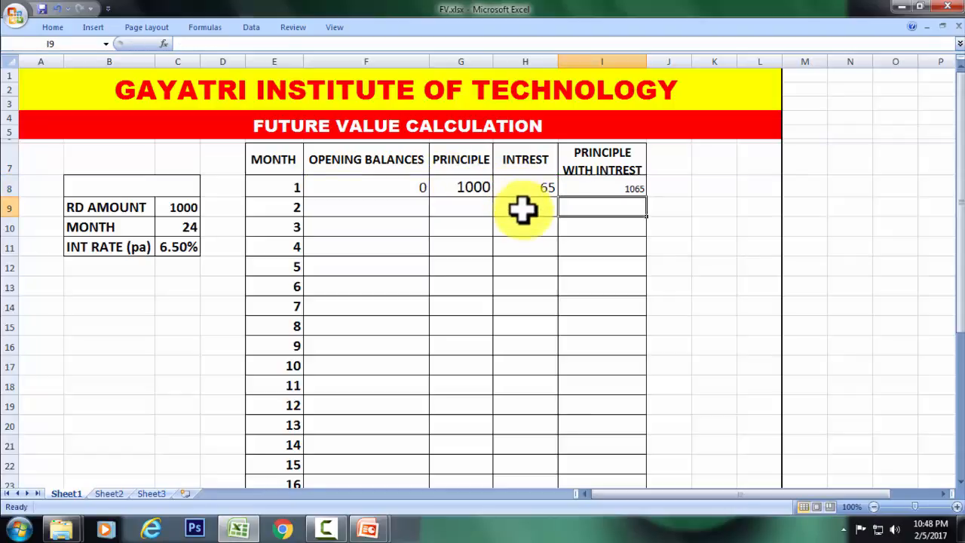
pyautogui.click(335, 190)
pyautogui.click(620, 192)
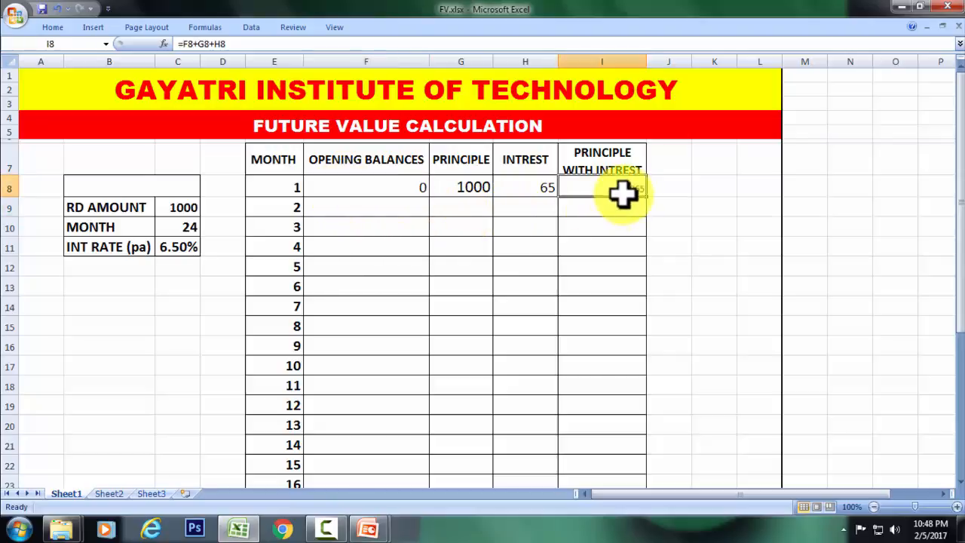
pyautogui.click(484, 189)
pyautogui.click(613, 190)
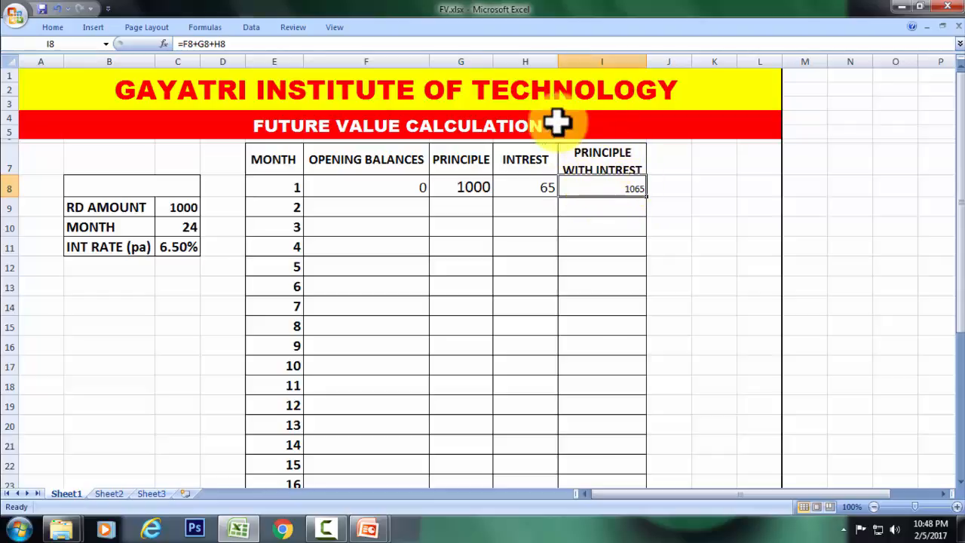
# Link month 2's opening balance in F9 to I8 with =I8 and fill the formula down through month 24
pyautogui.click(387, 204)
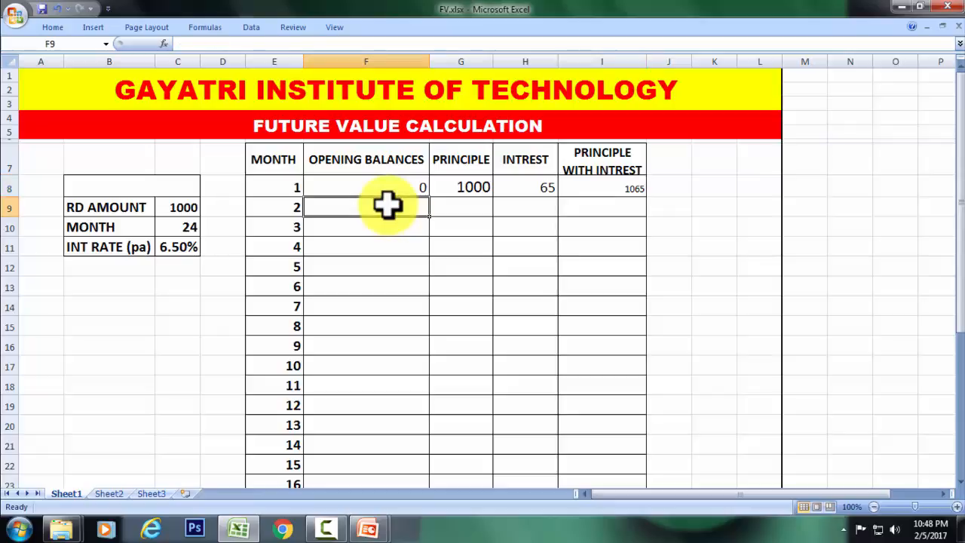
pyautogui.write('=')
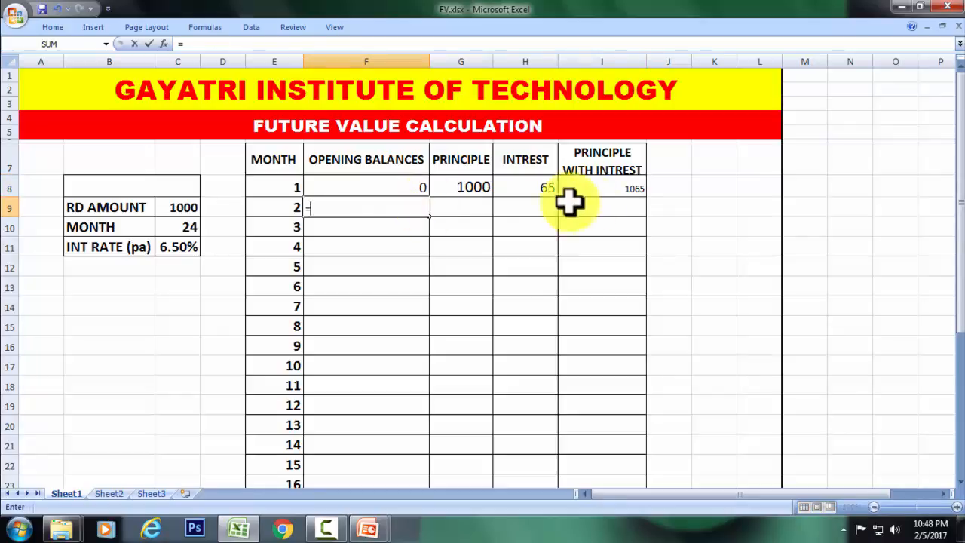
pyautogui.click(606, 190)
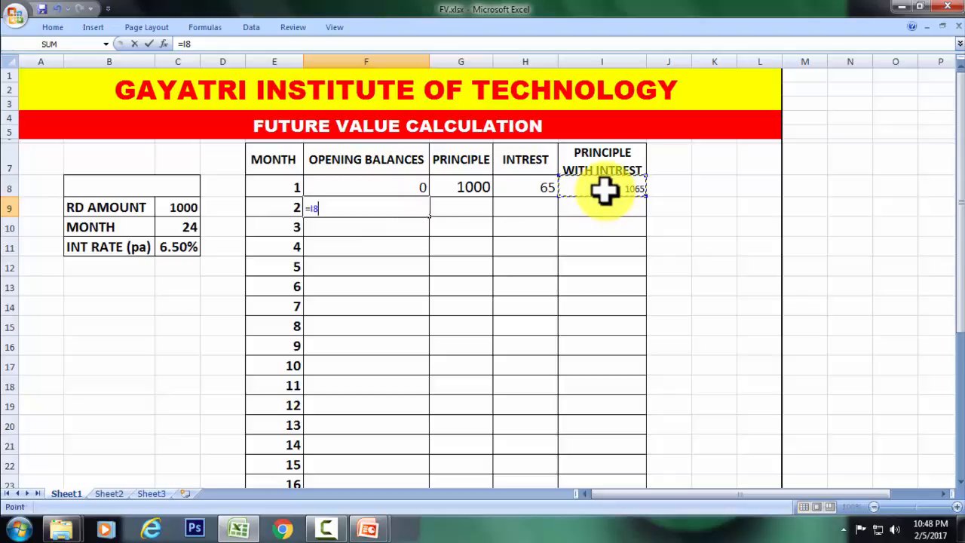
pyautogui.press('Return')
pyautogui.click(388, 208)
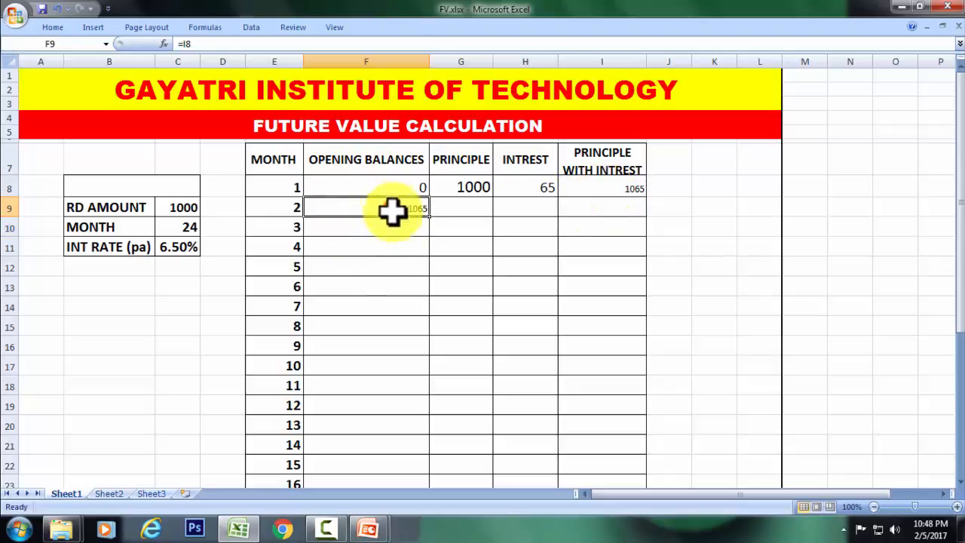
pyautogui.moveTo(429, 219); pyautogui.dragTo(424, 463)
pyautogui.scroll(4, 431, 347)
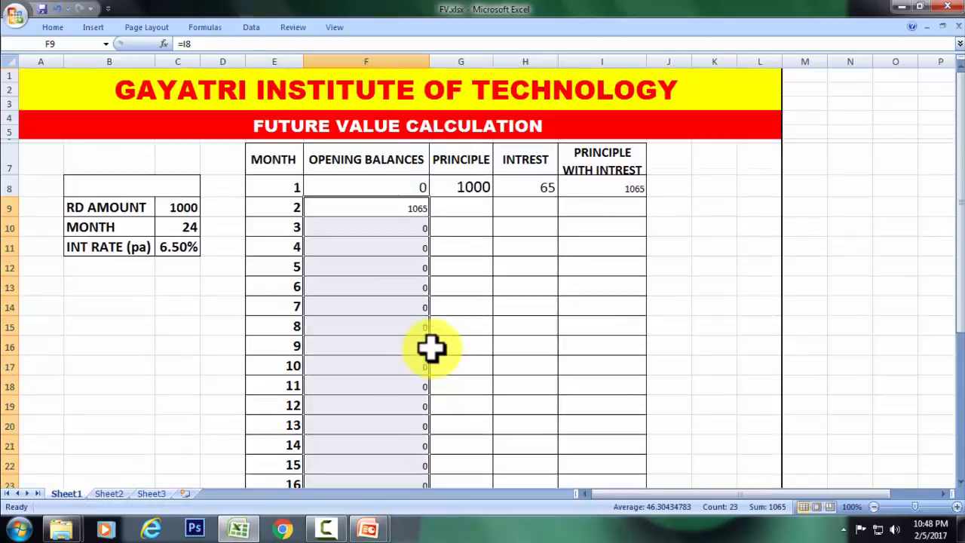
# Fill the 1000 principle from G8 down the PRINCIPLE column through month 24
pyautogui.click(450, 207)
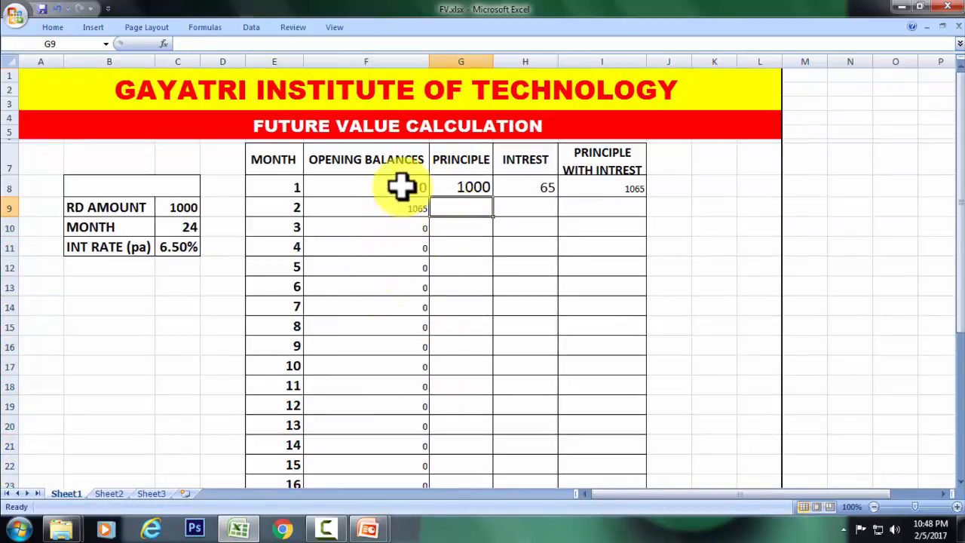
pyautogui.click(463, 186)
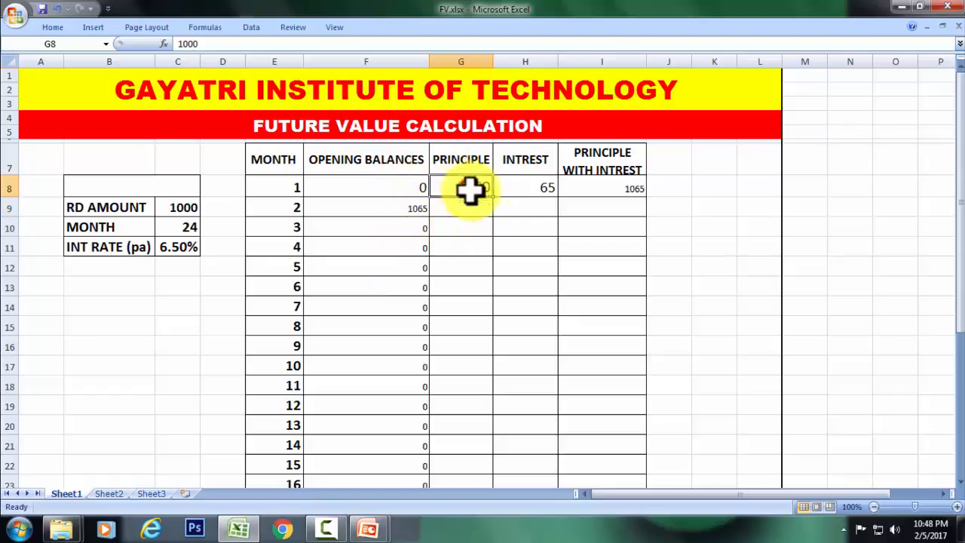
pyautogui.moveTo(492, 197); pyautogui.dragTo(490, 458)
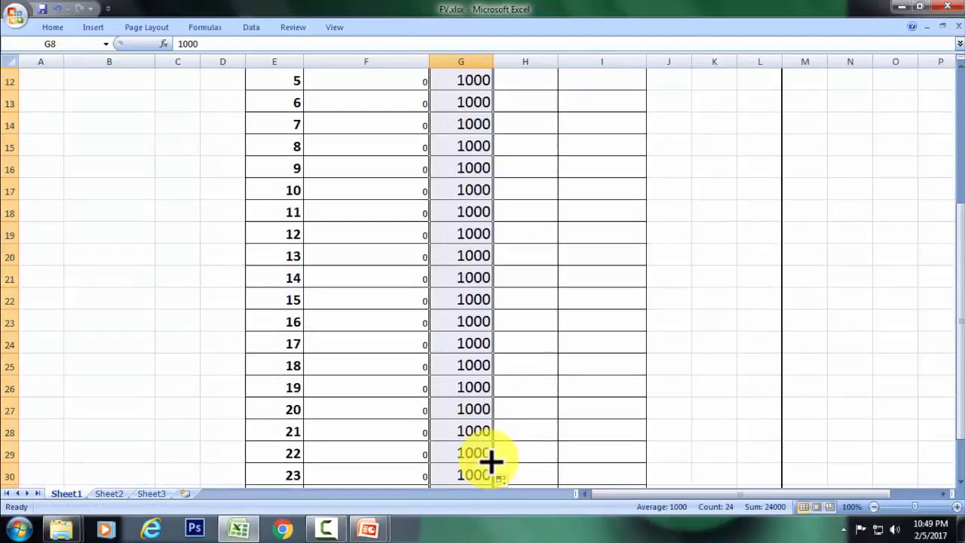
pyautogui.scroll(4, 486, 326)
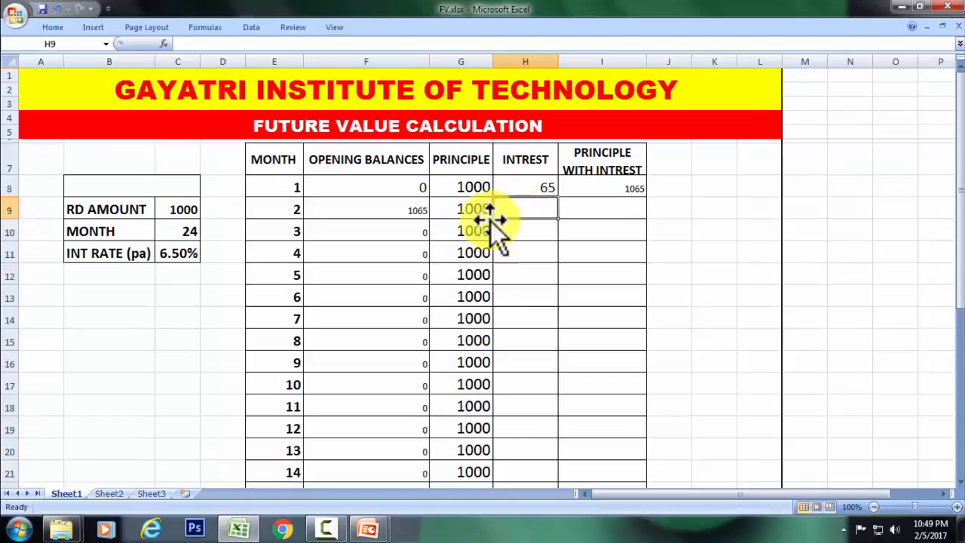
# Try to fill month 1's interest formula from H8 down through month 24 and inspect the copied formula in H9
pyautogui.click(407, 210)
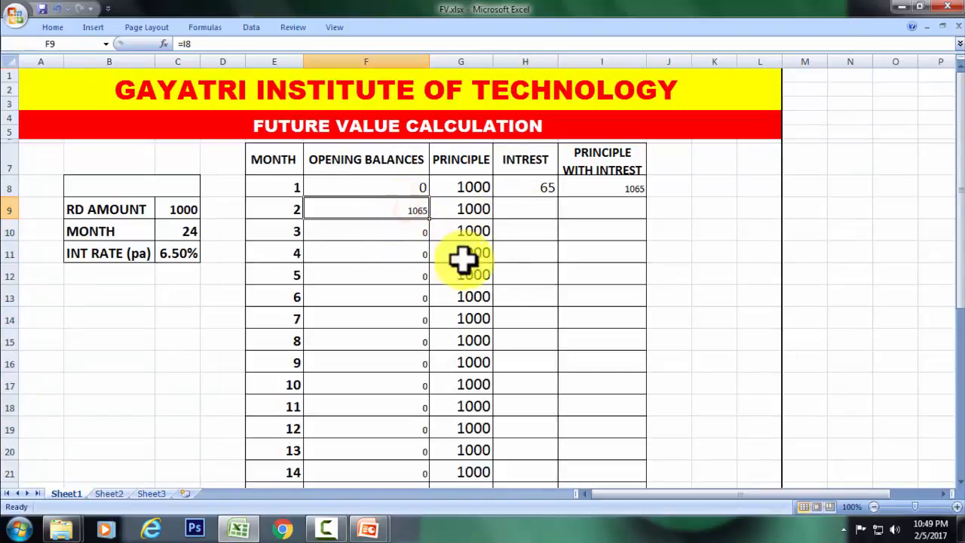
pyautogui.click(468, 215)
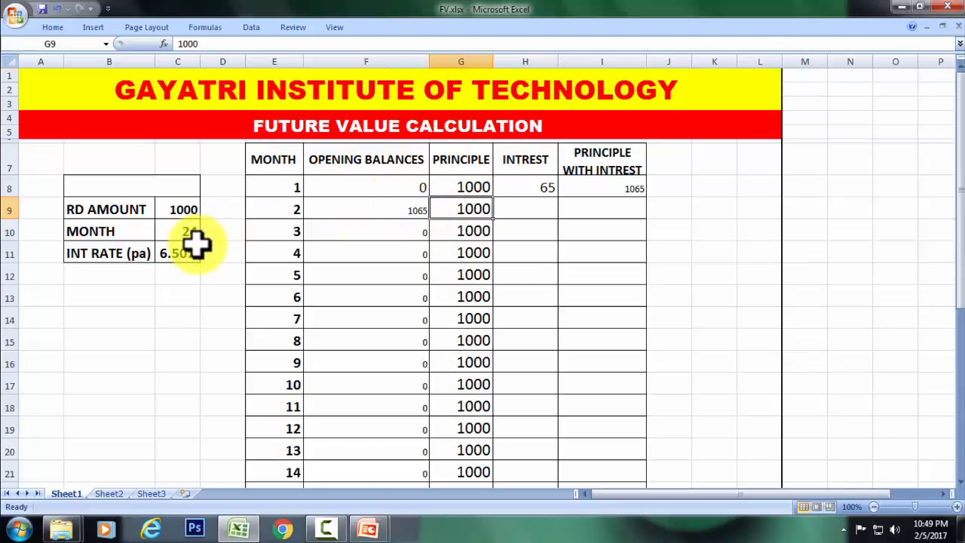
pyautogui.click(531, 190)
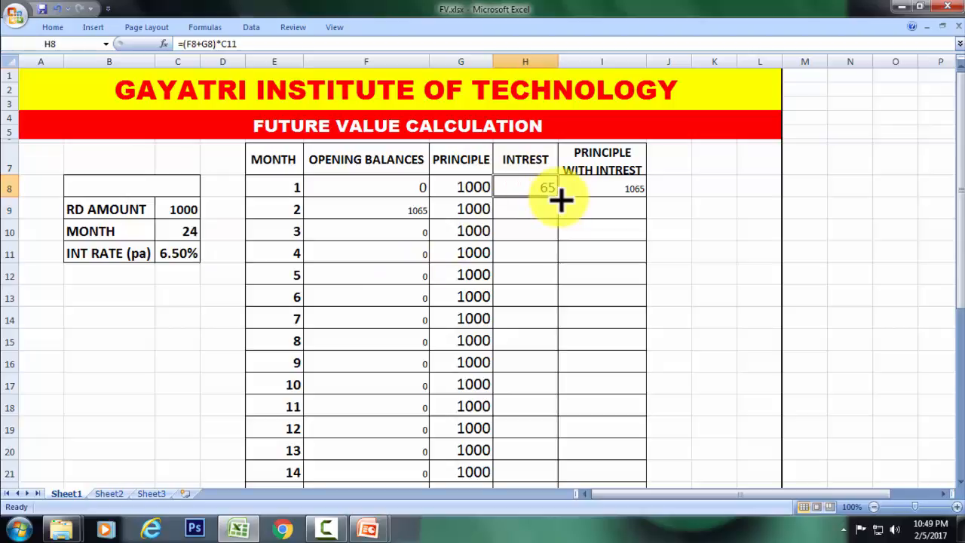
pyautogui.moveTo(561, 197); pyautogui.dragTo(556, 463)
pyautogui.scroll(4, 542, 339)
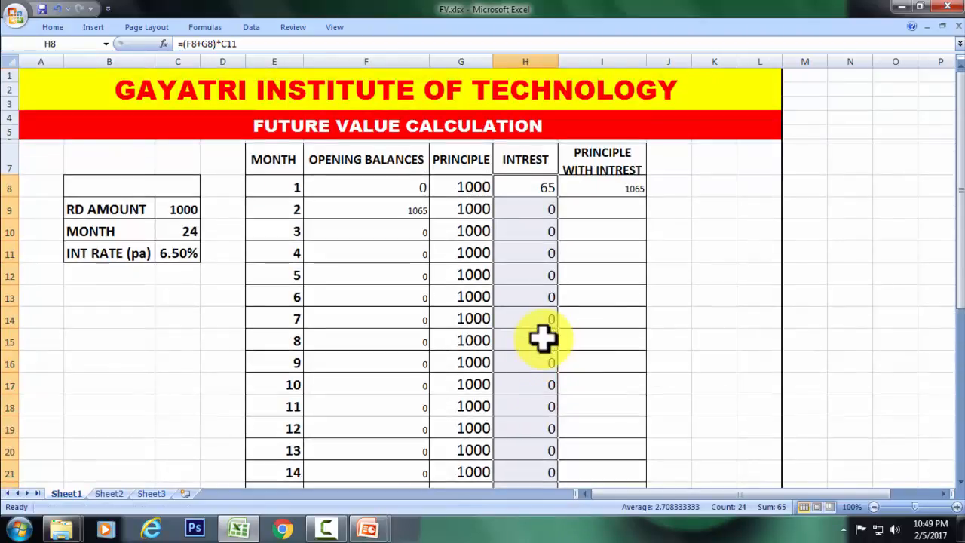
pyautogui.click(523, 223)
pyautogui.click(538, 190)
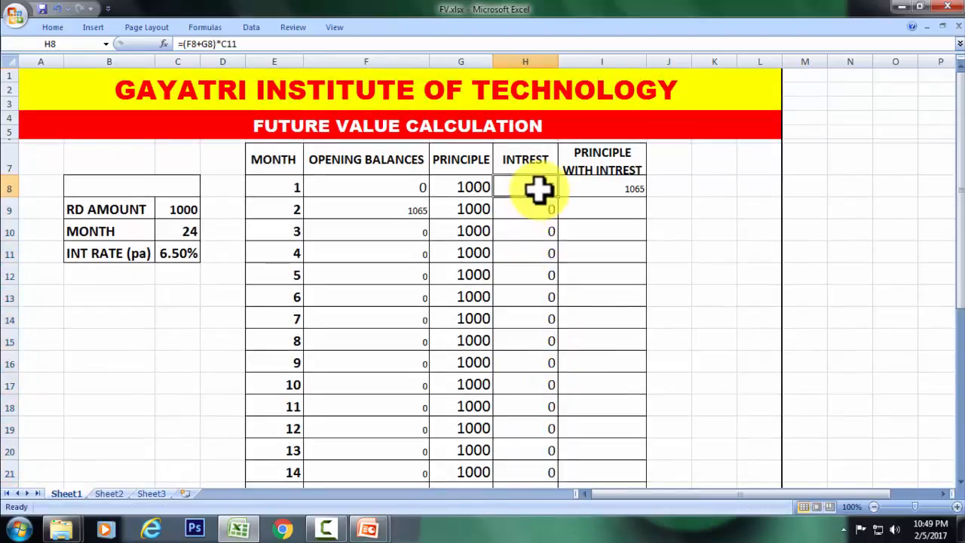
pyautogui.click(532, 211)
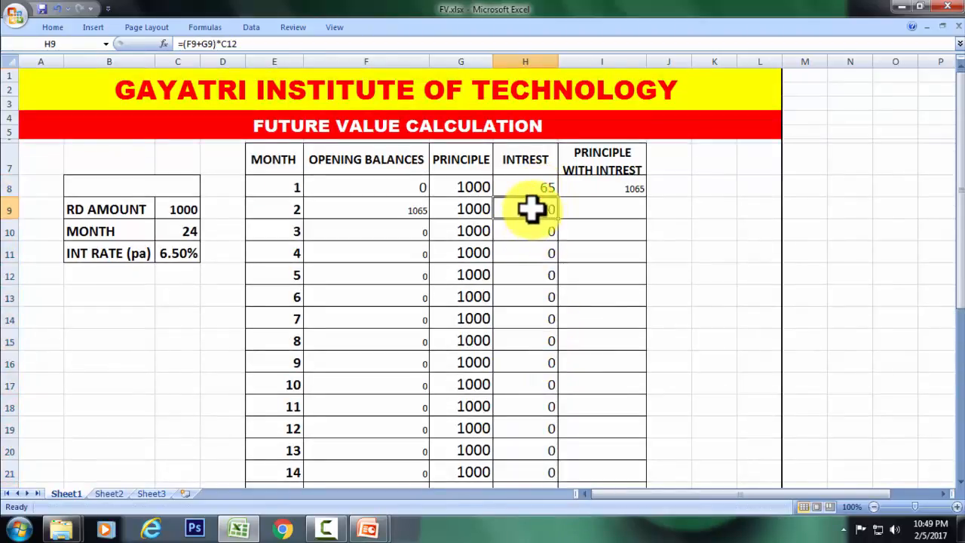
# Clear the copied interest formulas from month 2 downward, keeping the formula in H8
pyautogui.moveTo(531, 202); pyautogui.dragTo(541, 457)
pyautogui.press('Delete')
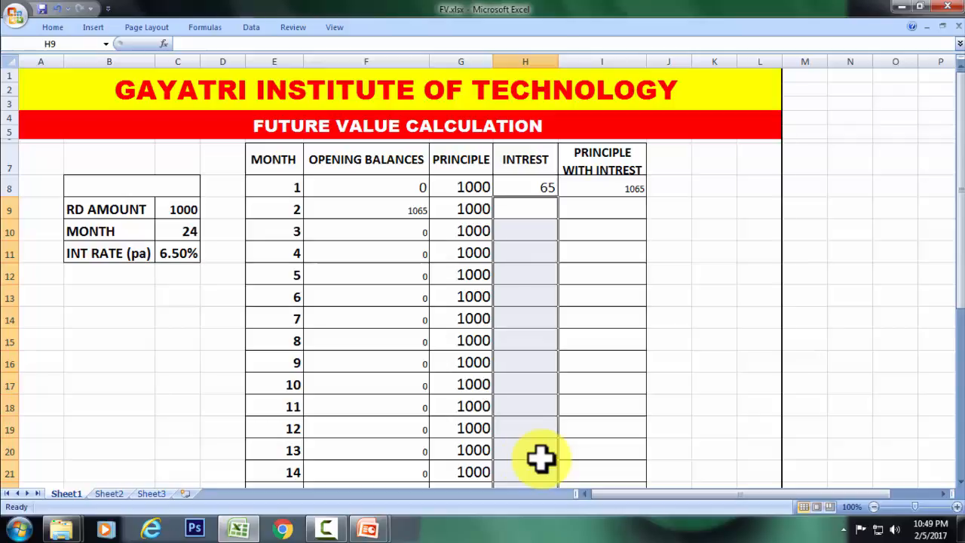
pyautogui.click(529, 276)
# Calculate month 2's interest in cell H9 with the formula =(F9+G9)*C11
pyautogui.click(516, 211)
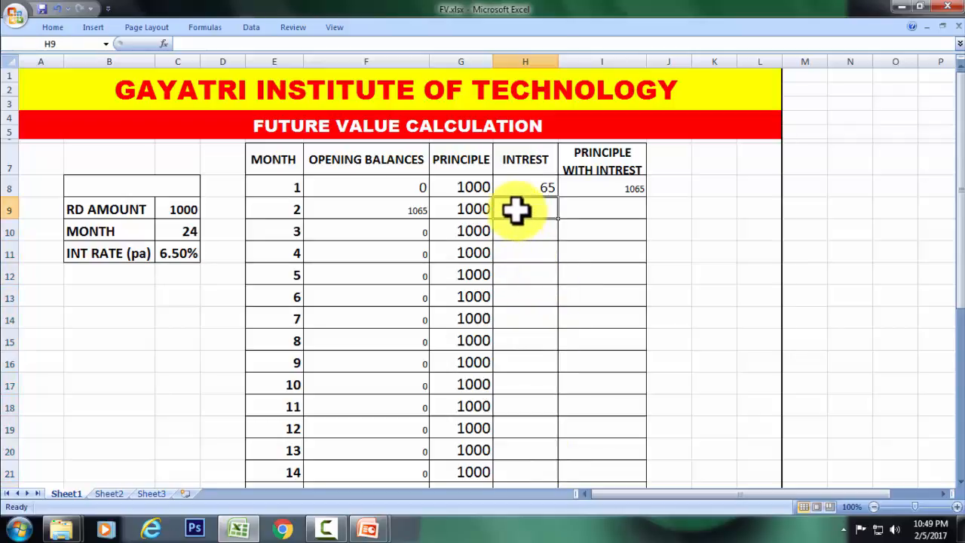
pyautogui.write('=(')
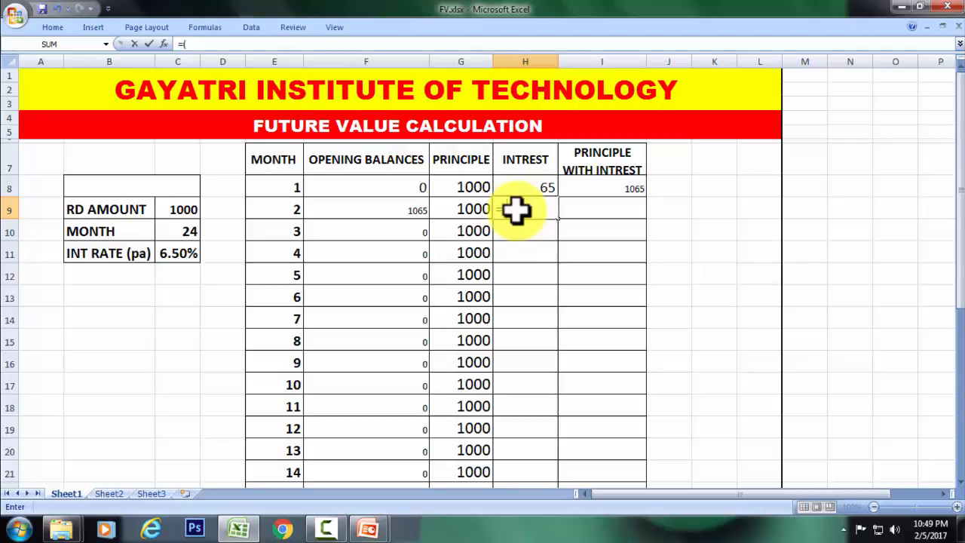
pyautogui.click(402, 209)
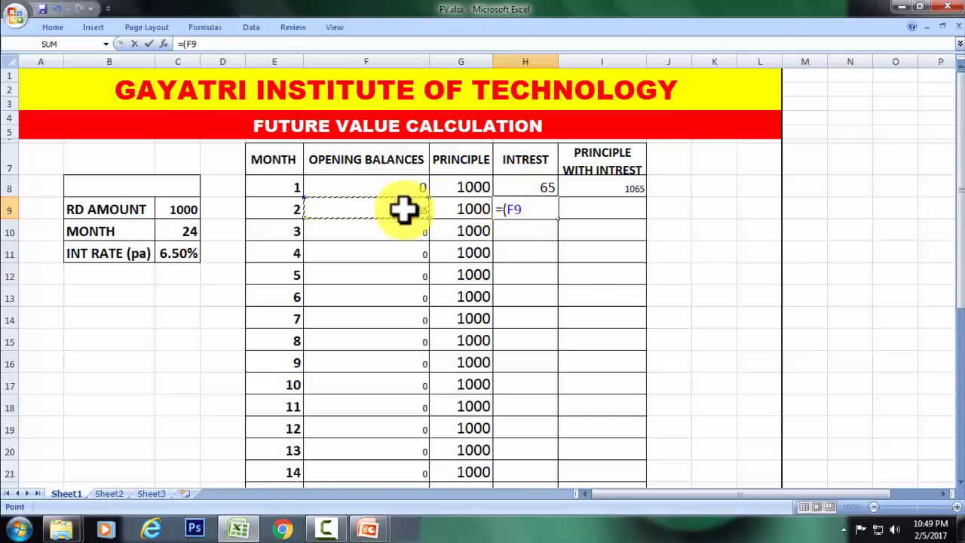
pyautogui.write('+')
pyautogui.click(465, 210)
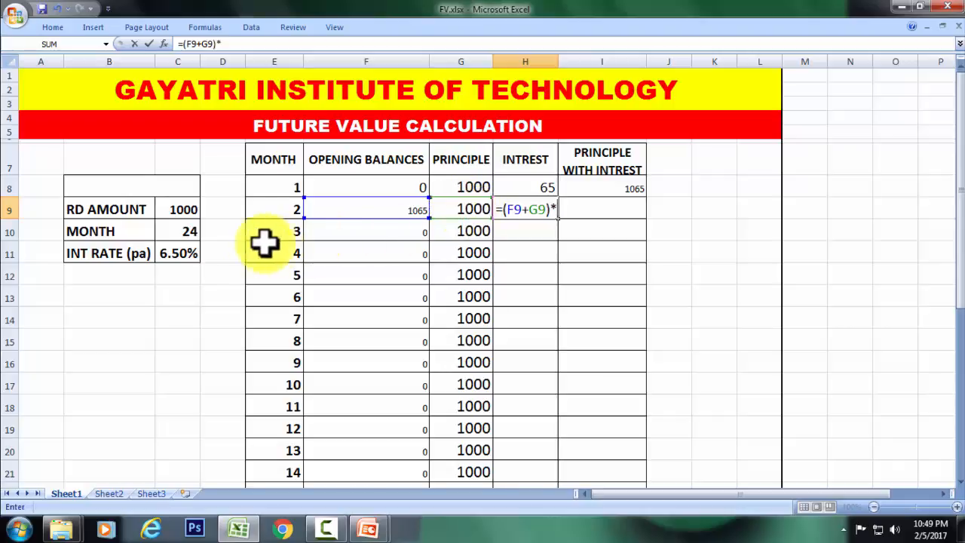
pyautogui.click(189, 255)
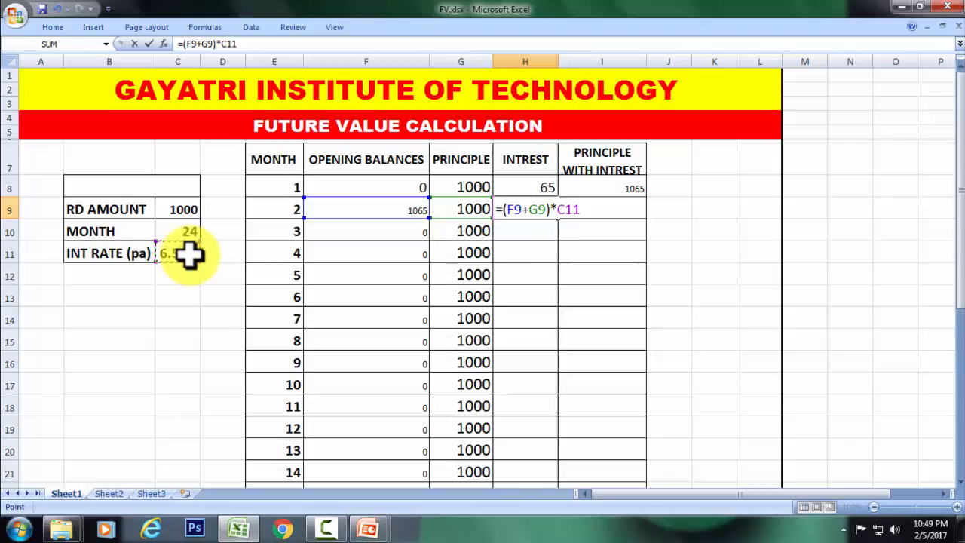
pyautogui.press('Return')
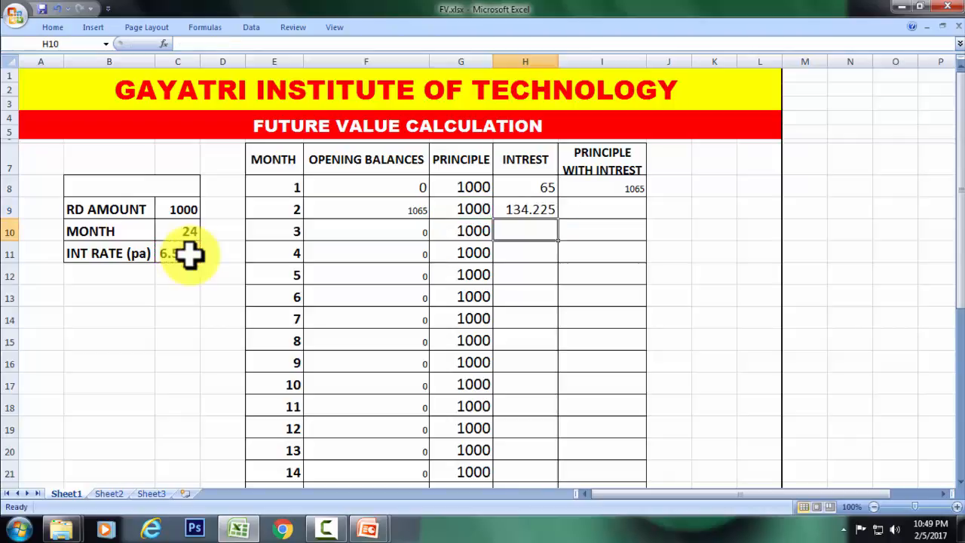
# Enter the formula =F9+G9 for month 2's principle with interest in cell I9
pyautogui.click(586, 208)
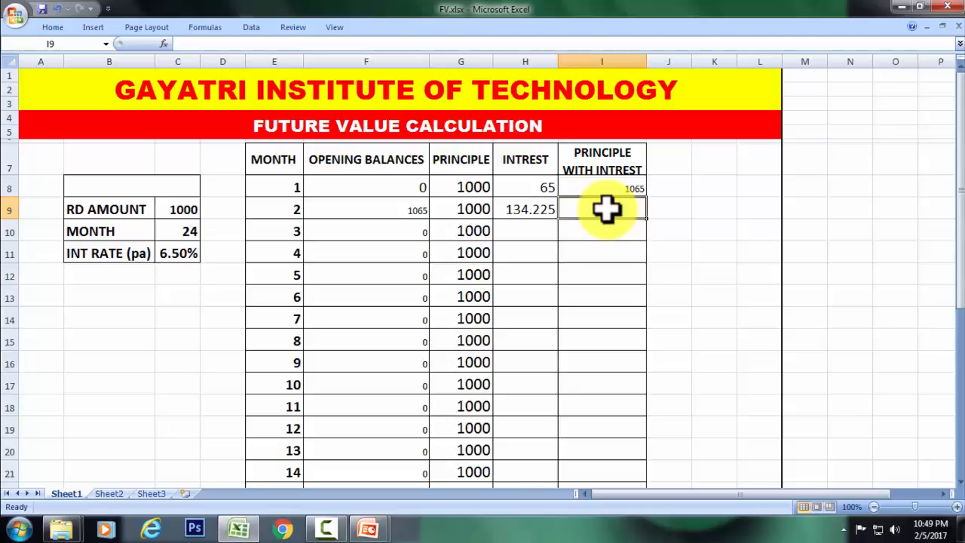
pyautogui.write('=')
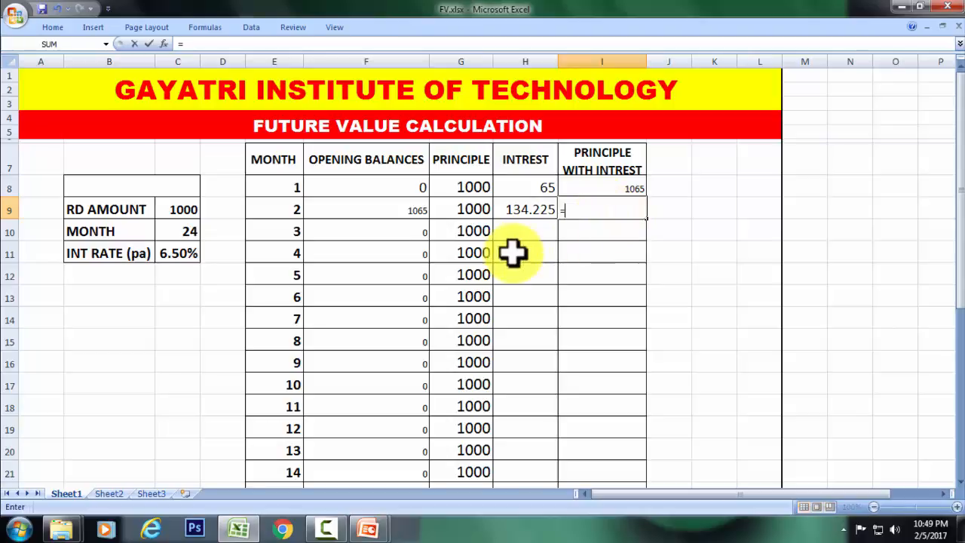
pyautogui.click(402, 211)
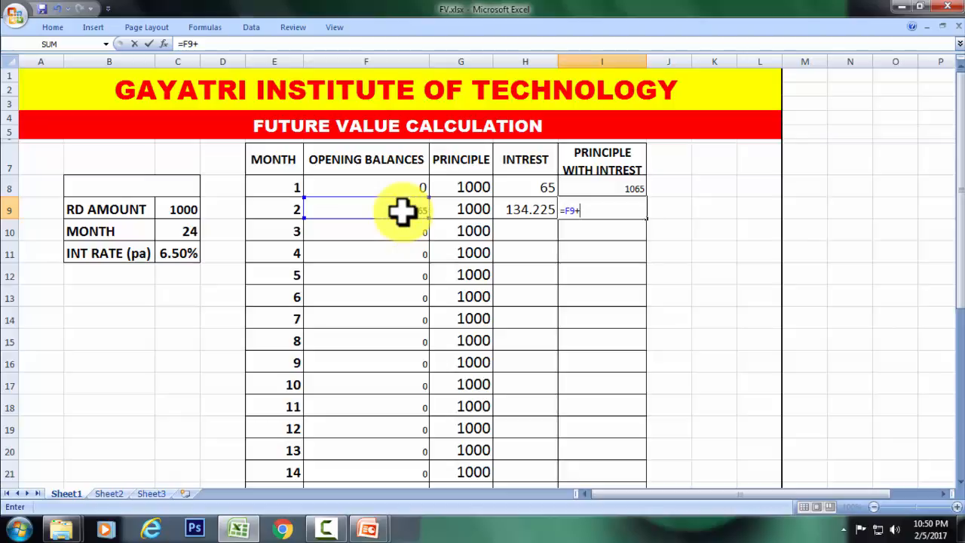
pyautogui.write('+')
pyautogui.click(452, 209)
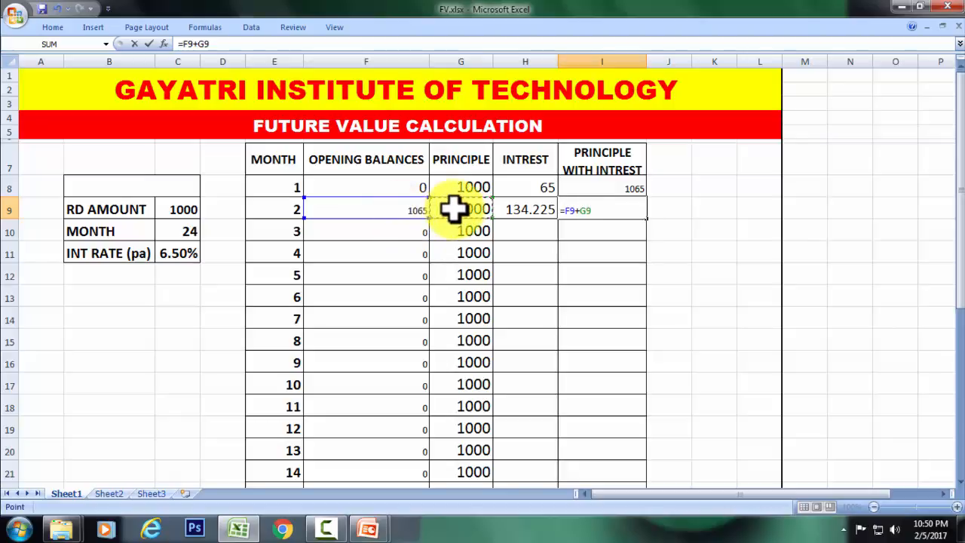
pyautogui.press('Return')
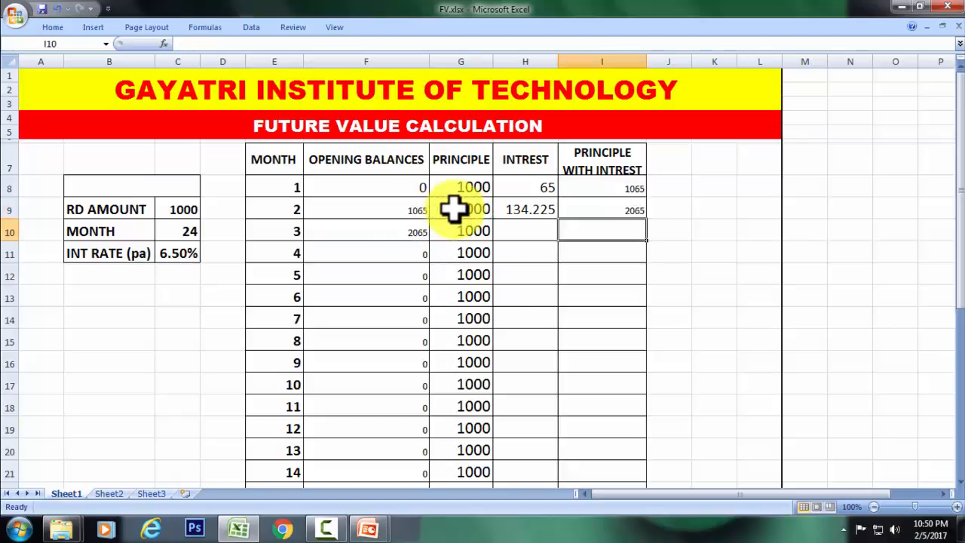
# Try to fill month 2's interest formula from H9 down through month 11
pyautogui.click(520, 211)
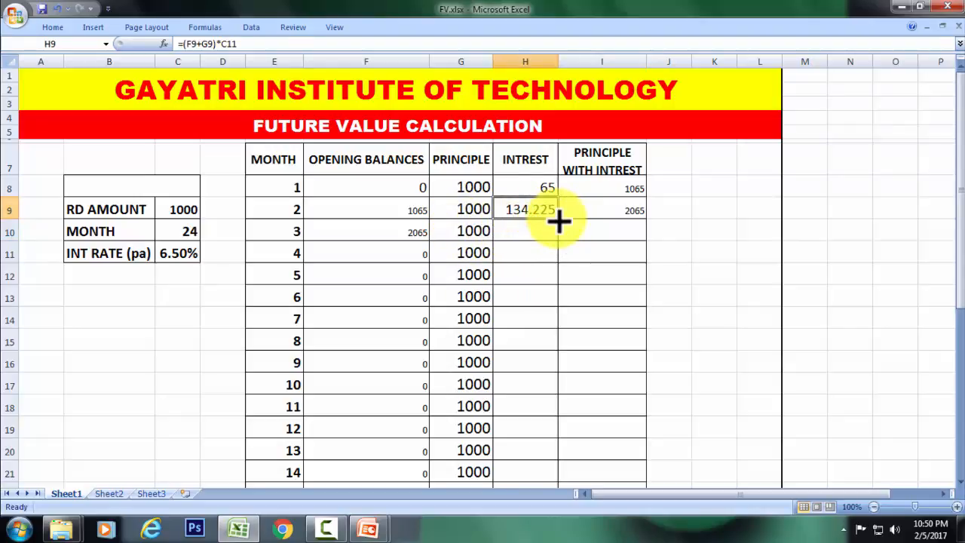
pyautogui.moveTo(559, 219); pyautogui.dragTo(563, 294)
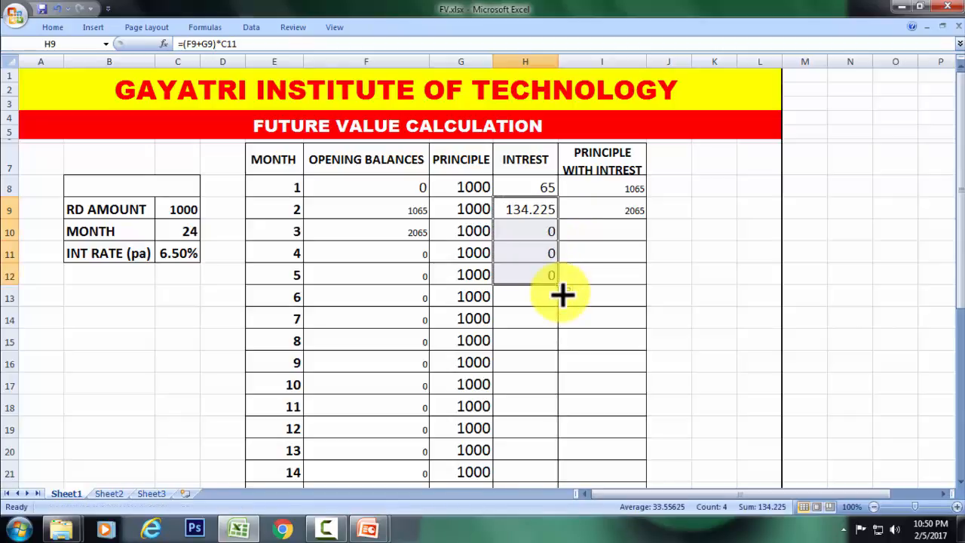
pyautogui.click(528, 226)
pyautogui.click(532, 210)
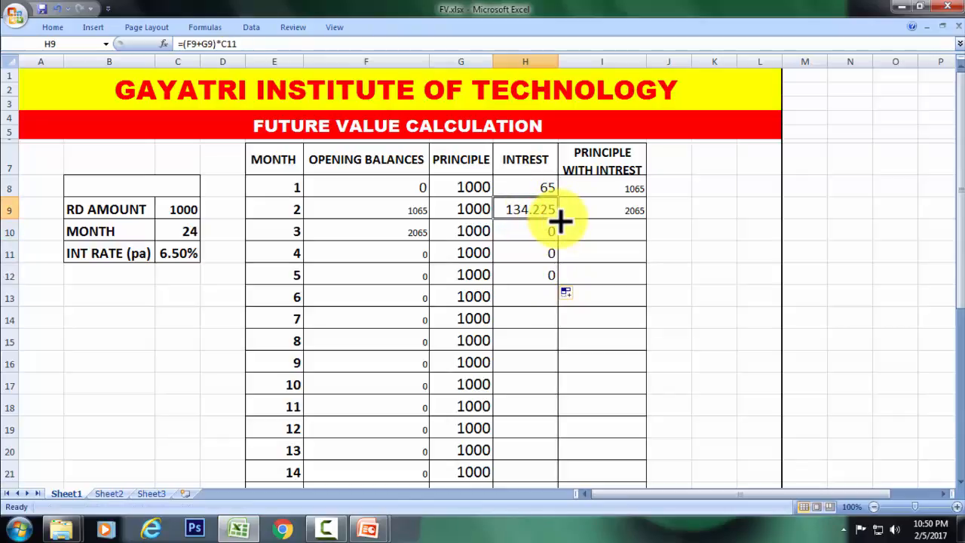
pyautogui.moveTo(558, 218); pyautogui.dragTo(554, 415)
pyautogui.click(575, 255)
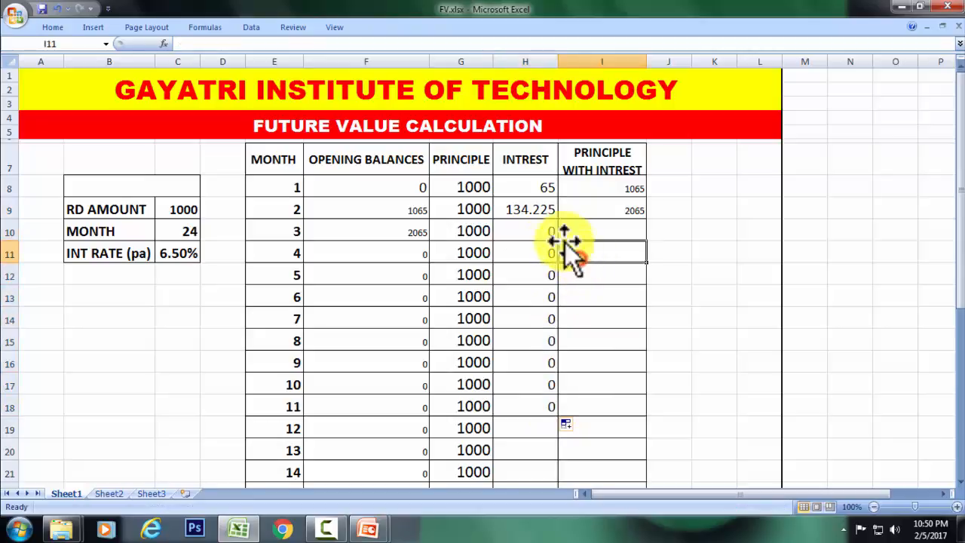
# Clear the copied interest formulas from month 3 downward in H10:H19
pyautogui.click(549, 230)
pyautogui.moveTo(549, 260); pyautogui.dragTo(550, 417)
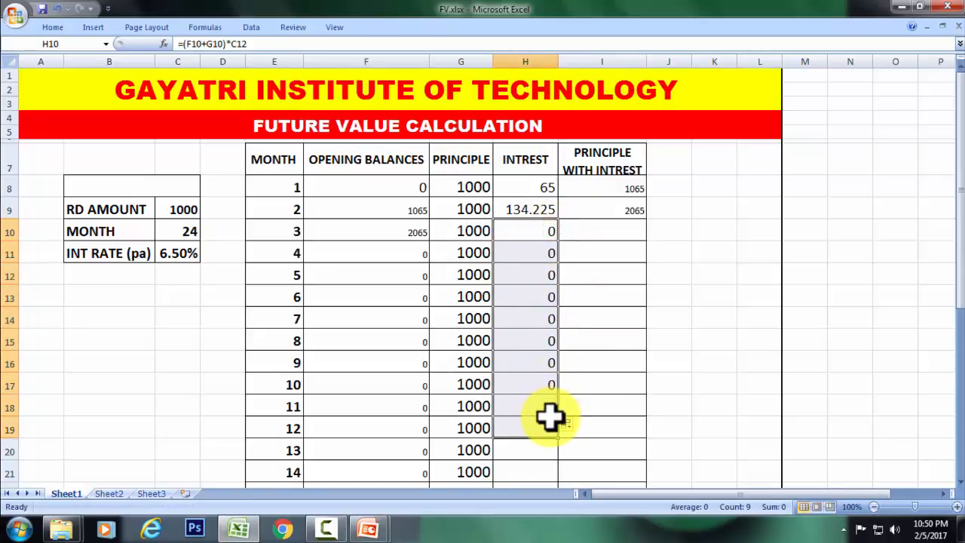
pyautogui.press('Delete')
# Fill the interest formulas in H8:H9 together down the INTREST column through month 24
pyautogui.moveTo(520, 192); pyautogui.dragTo(527, 208)
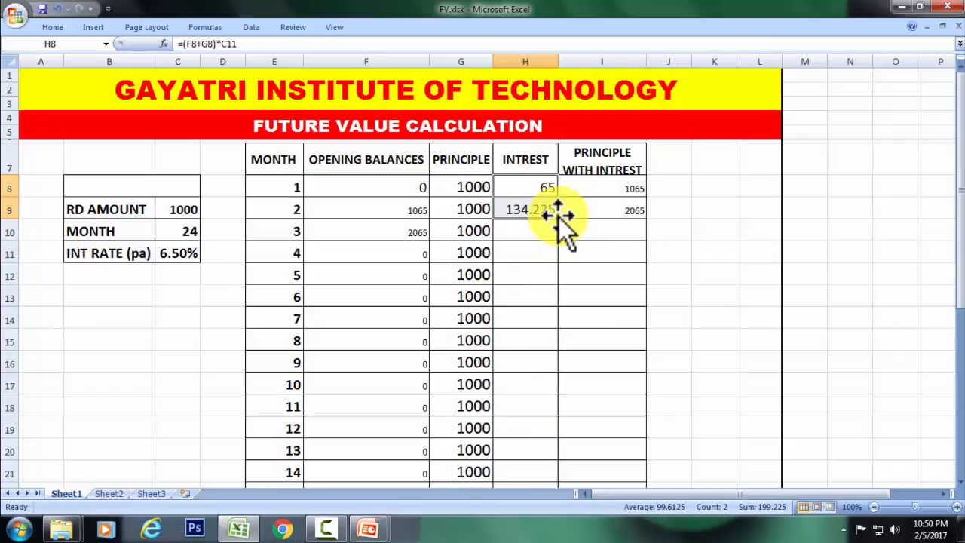
pyautogui.moveTo(557, 218); pyautogui.dragTo(556, 457)
pyautogui.scroll(4, 581, 334)
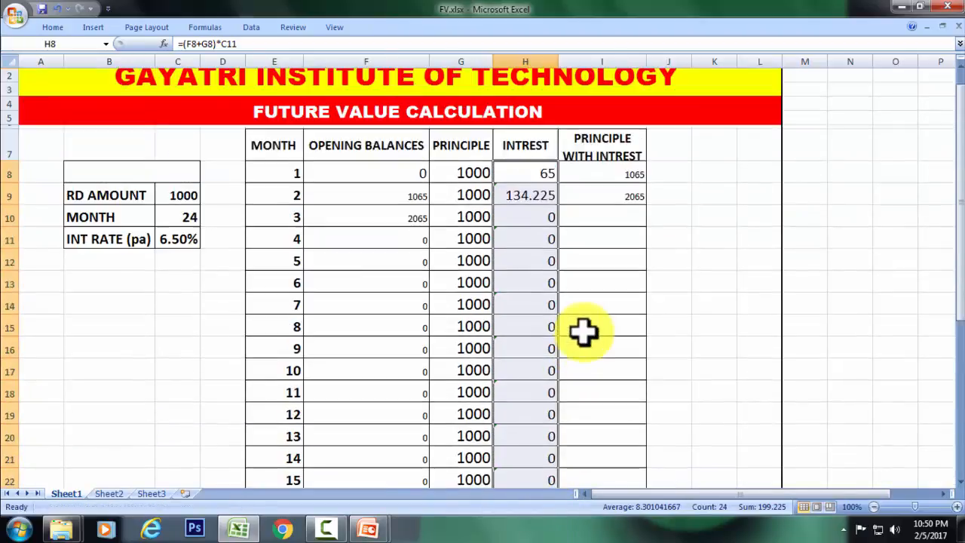
pyautogui.click(596, 210)
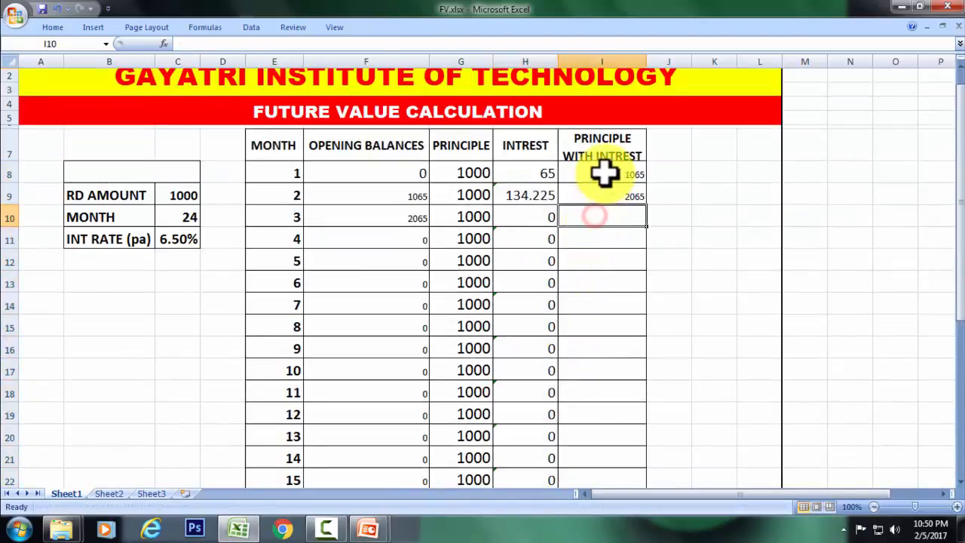
# Fill the PRINCIPLE WITH INTREST formulas from I8:I9 down through month 24
pyautogui.moveTo(601, 173); pyautogui.dragTo(619, 458)
pyautogui.scroll(3, 595, 379)
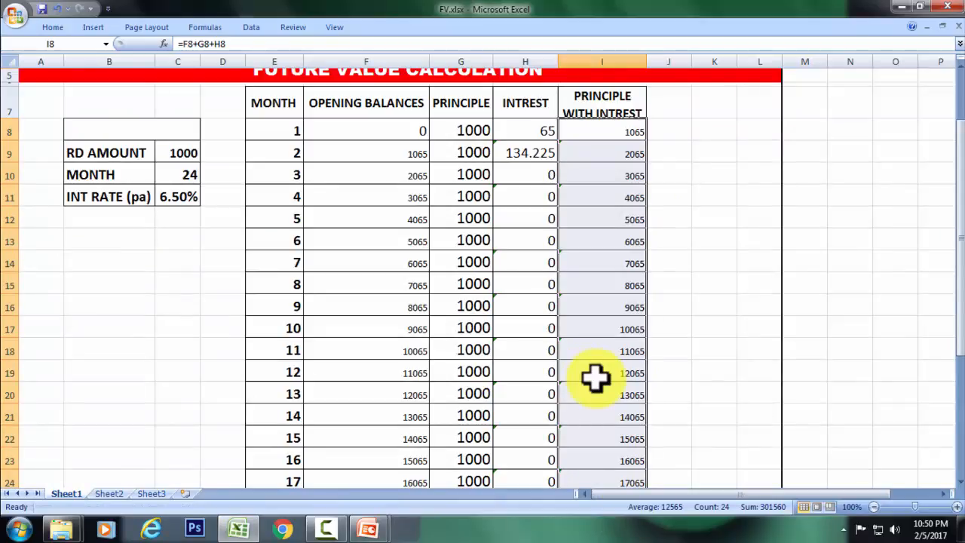
# Clear all the interest formulas from the INTREST column, including those for months 1 and 2
pyautogui.click(530, 174)
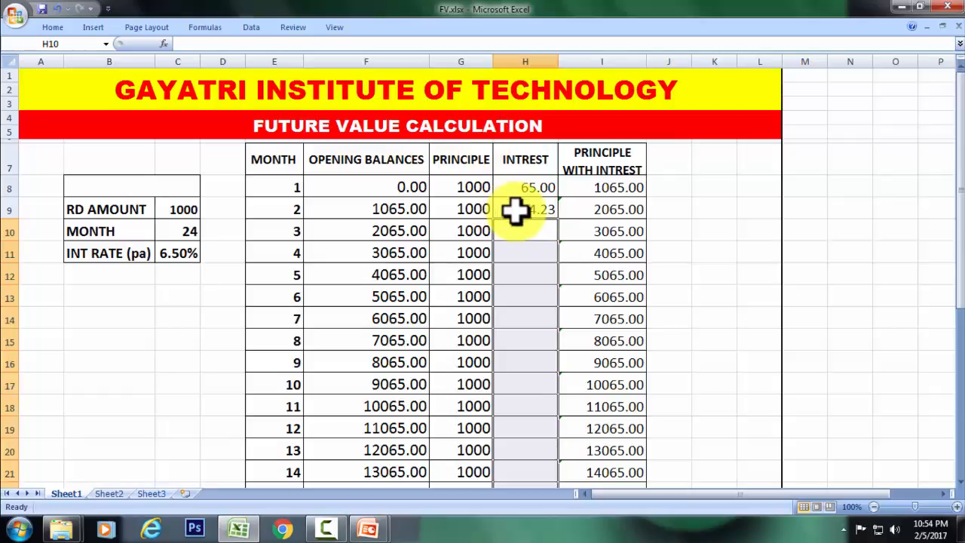
pyautogui.click(543, 211)
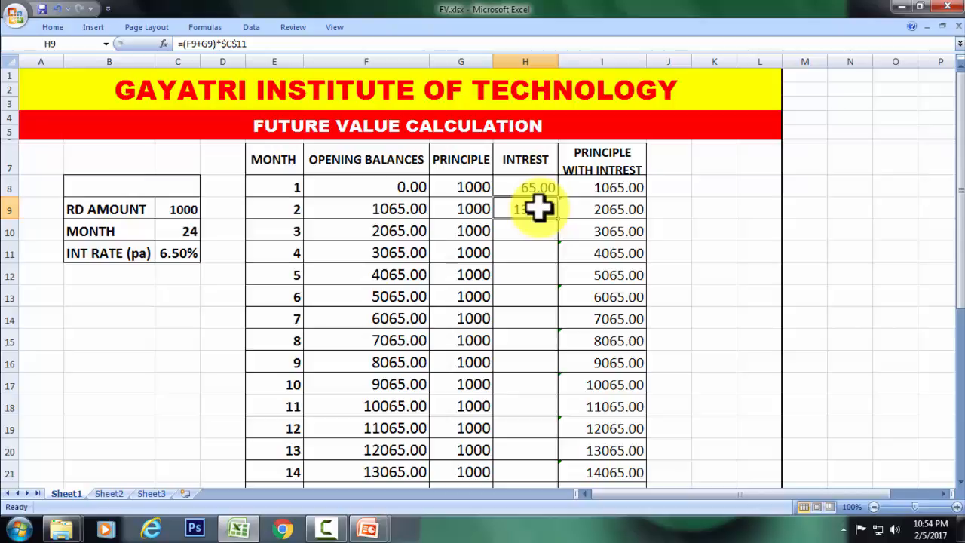
pyautogui.moveTo(538, 181); pyautogui.dragTo(542, 226)
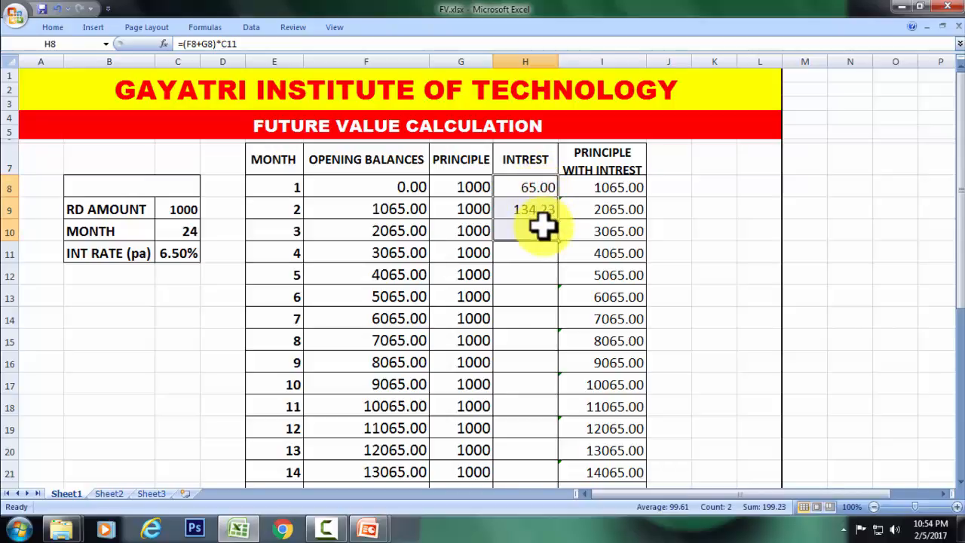
pyautogui.press('Delete')
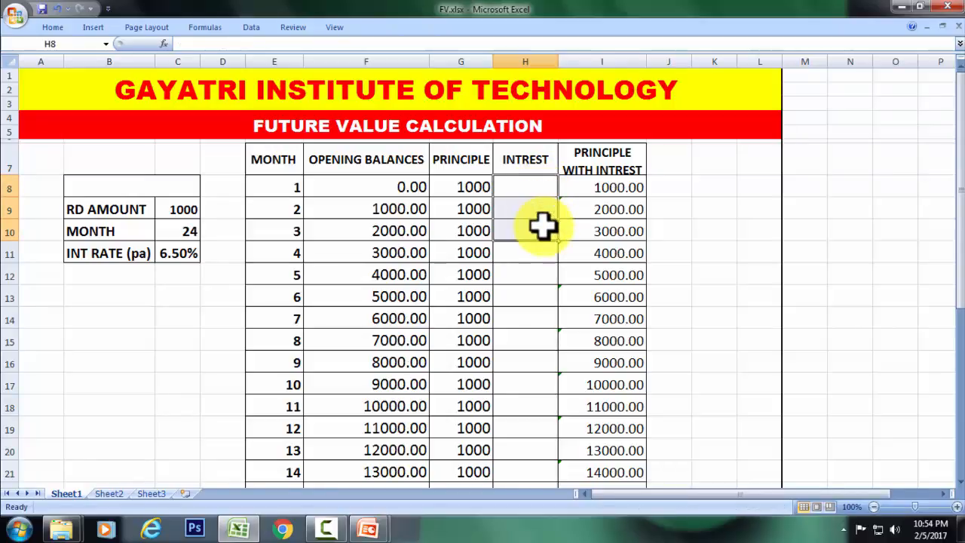
# Enter the formula =(F8+G8)*C11 for month 1's interest in cell H8
pyautogui.click(534, 189)
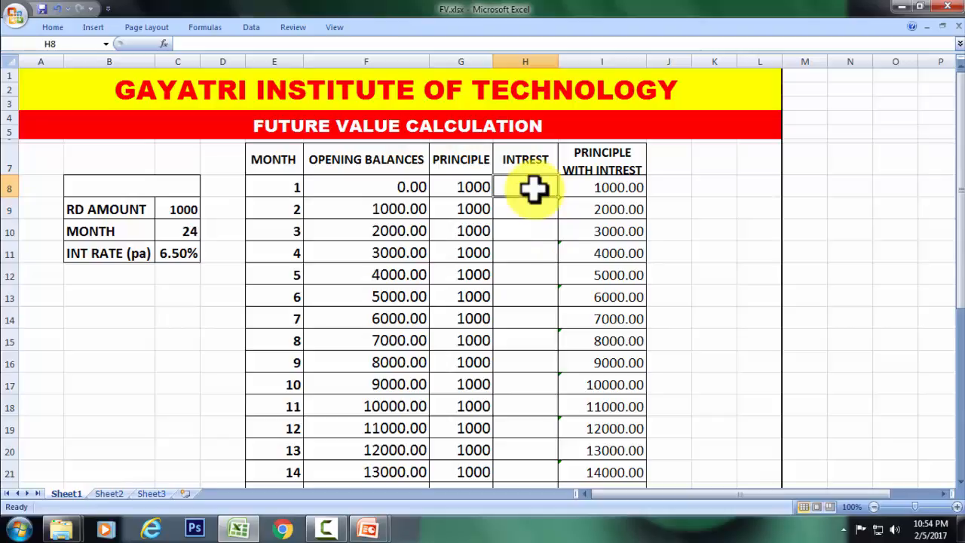
pyautogui.write('=')
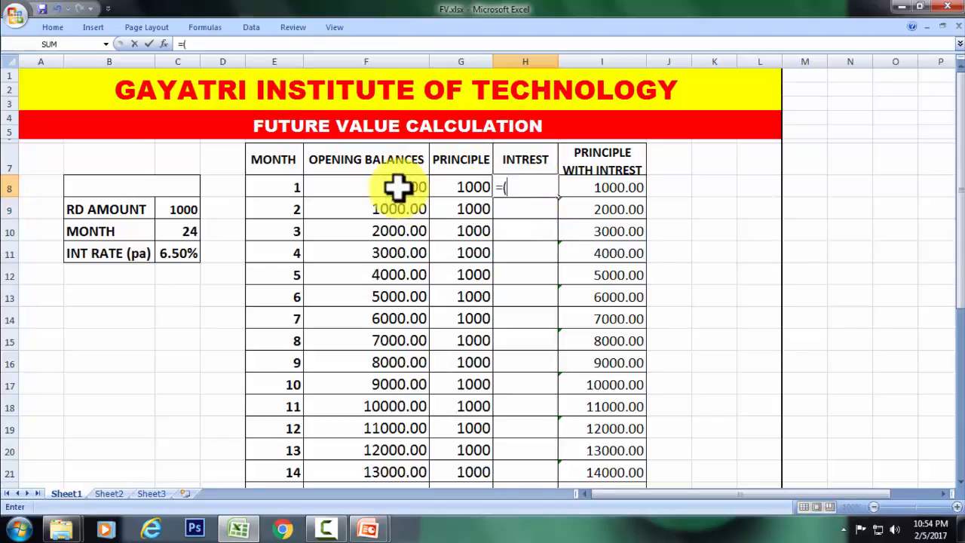
pyautogui.write('(')
pyautogui.click(397, 186)
pyautogui.write('+')
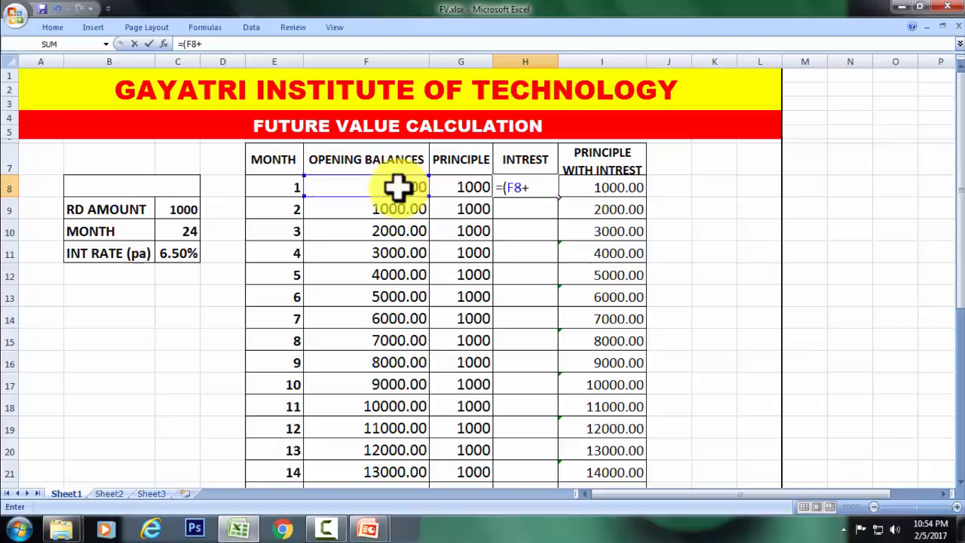
pyautogui.click(472, 188)
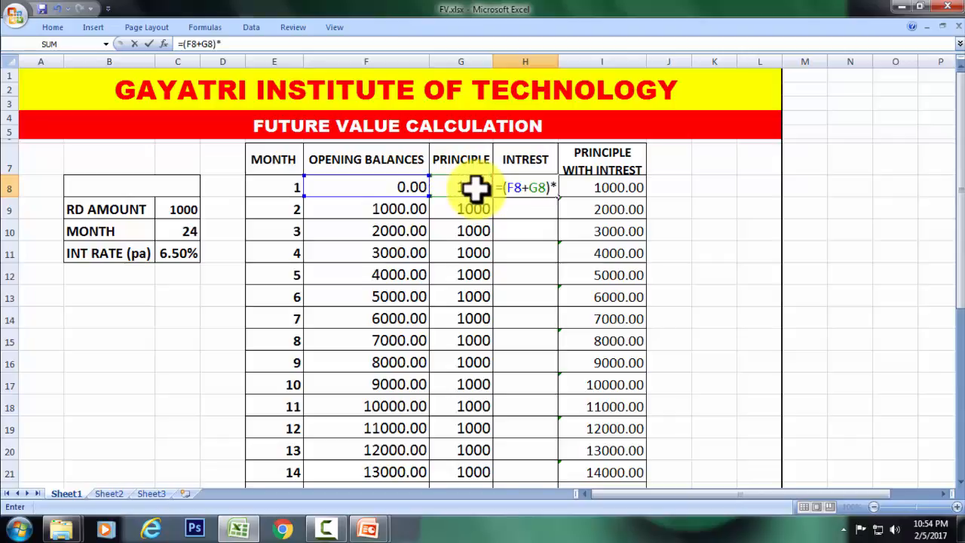
pyautogui.click(176, 254)
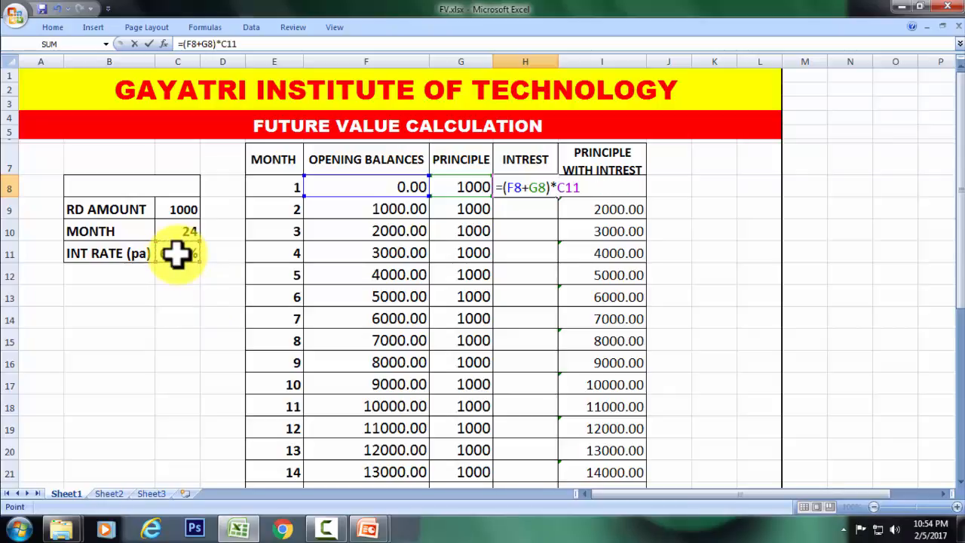
pyautogui.press('Return')
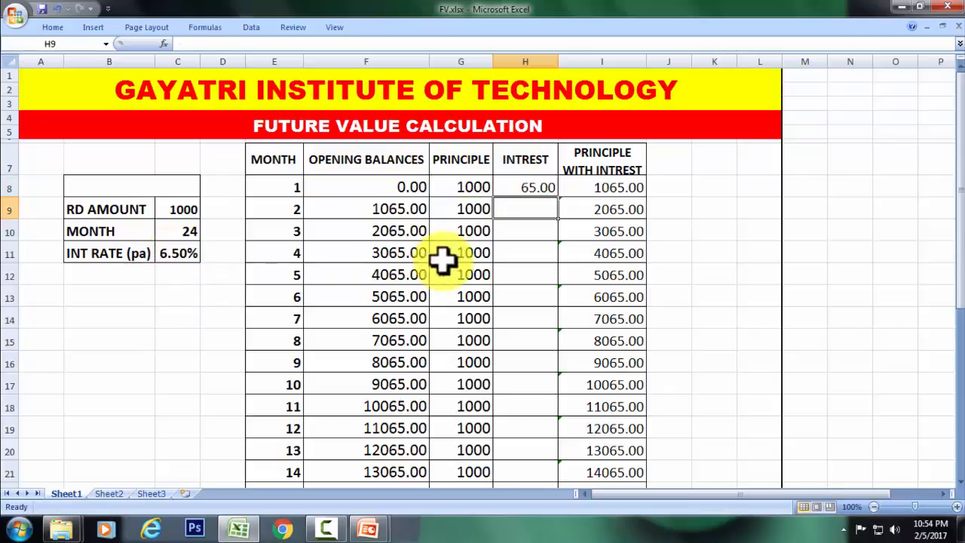
# Copy month 1's interest formula from H8 into H9 and examine which rate cell the copy references
pyautogui.click(515, 183)
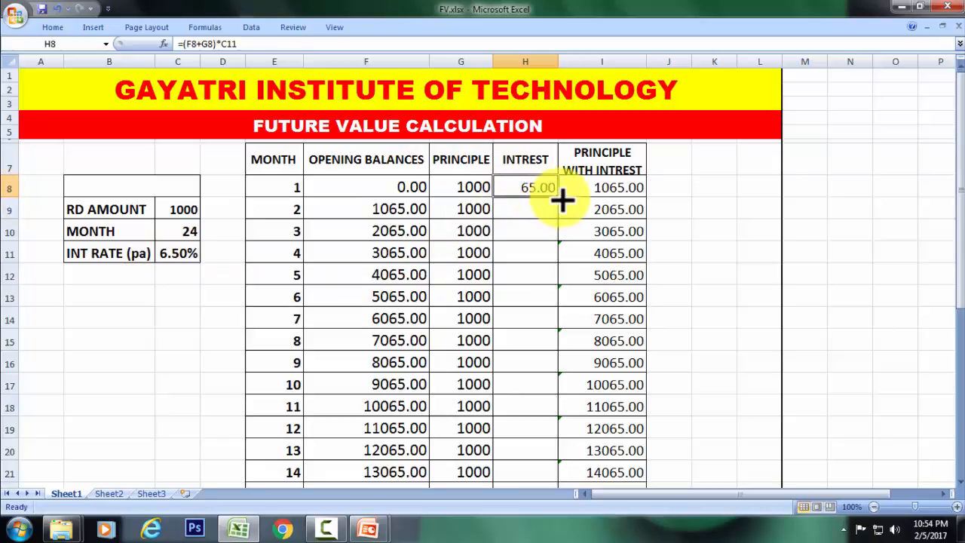
pyautogui.moveTo(558, 197); pyautogui.dragTo(559, 215)
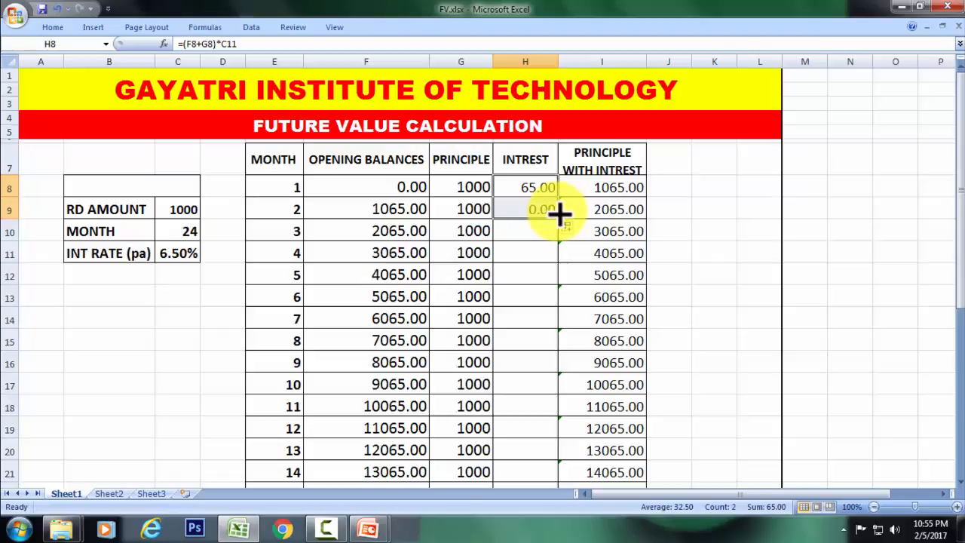
pyautogui.click(537, 210)
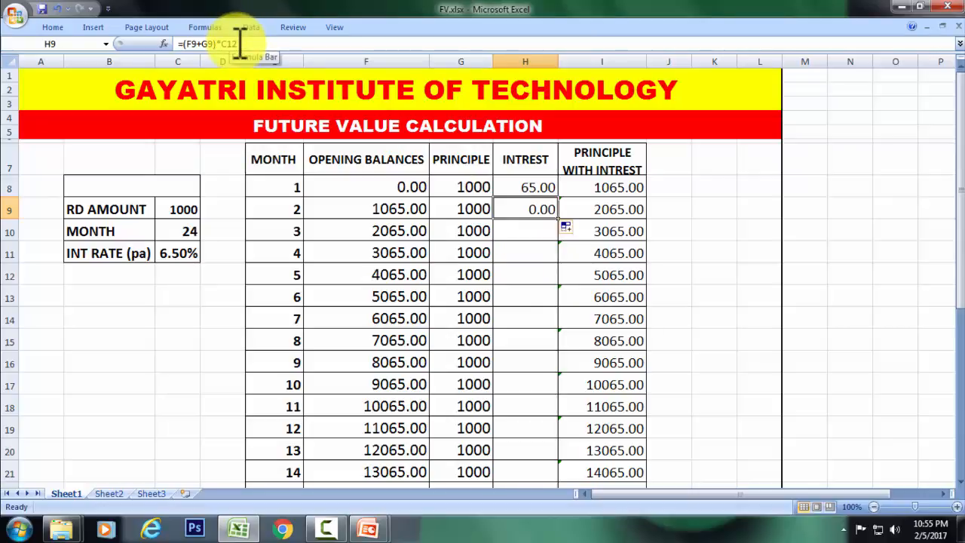
pyautogui.click(175, 275)
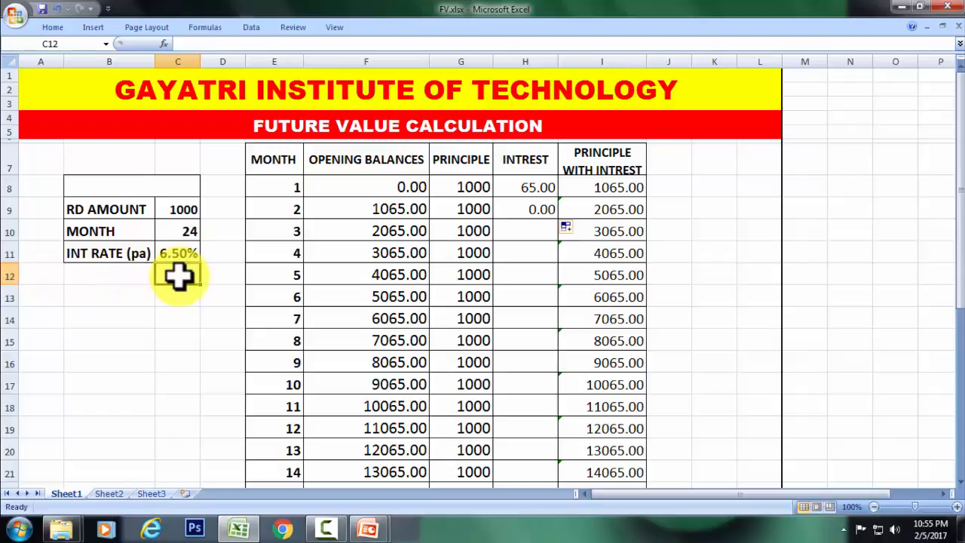
pyautogui.click(188, 254)
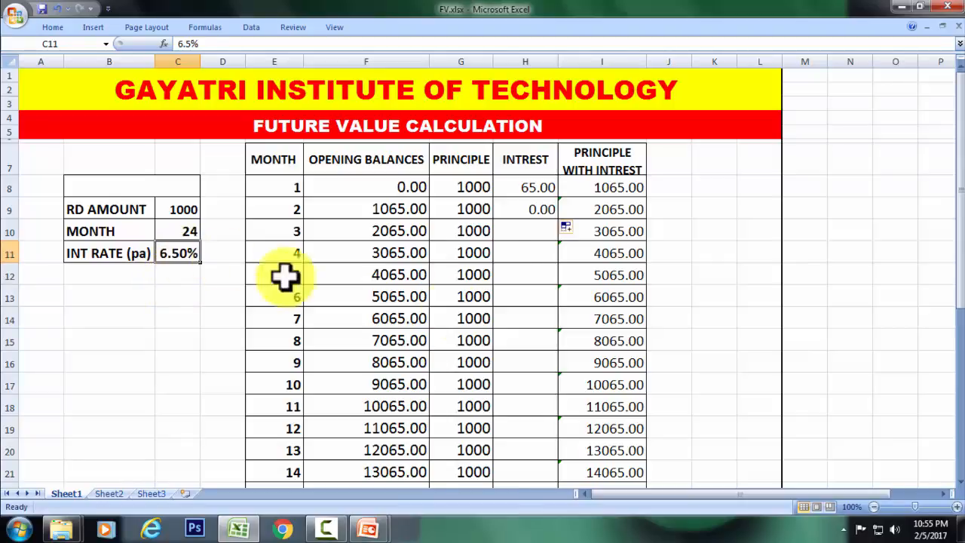
pyautogui.click(178, 275)
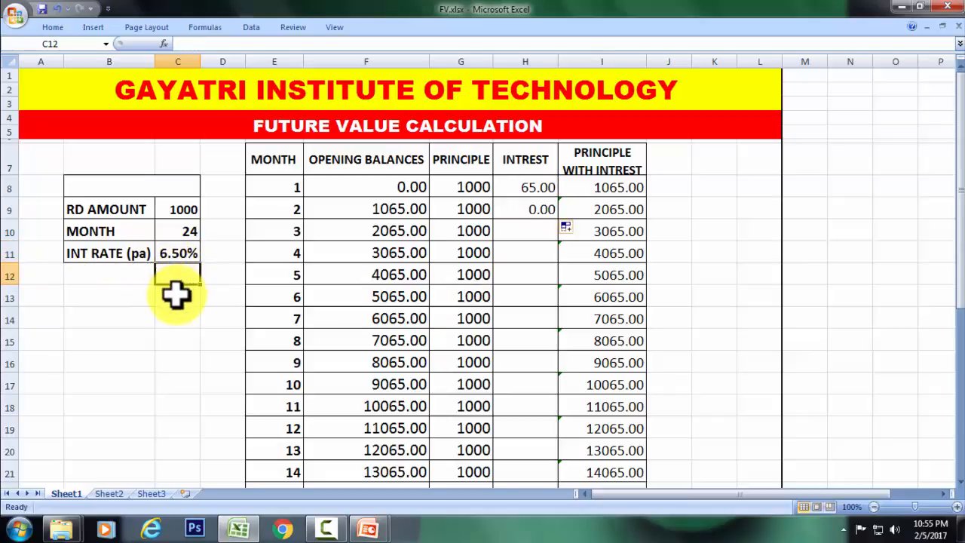
pyautogui.click(174, 294)
pyautogui.click(177, 320)
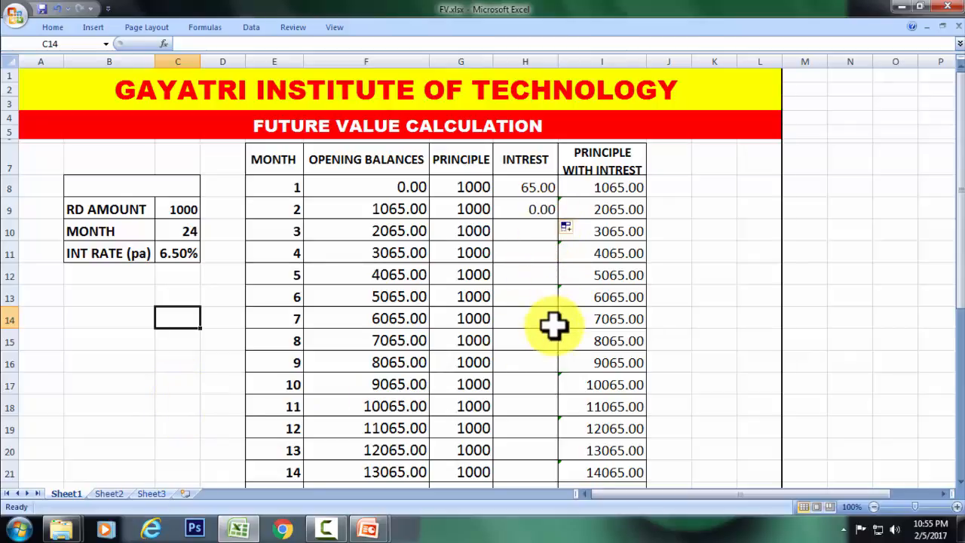
pyautogui.click(179, 254)
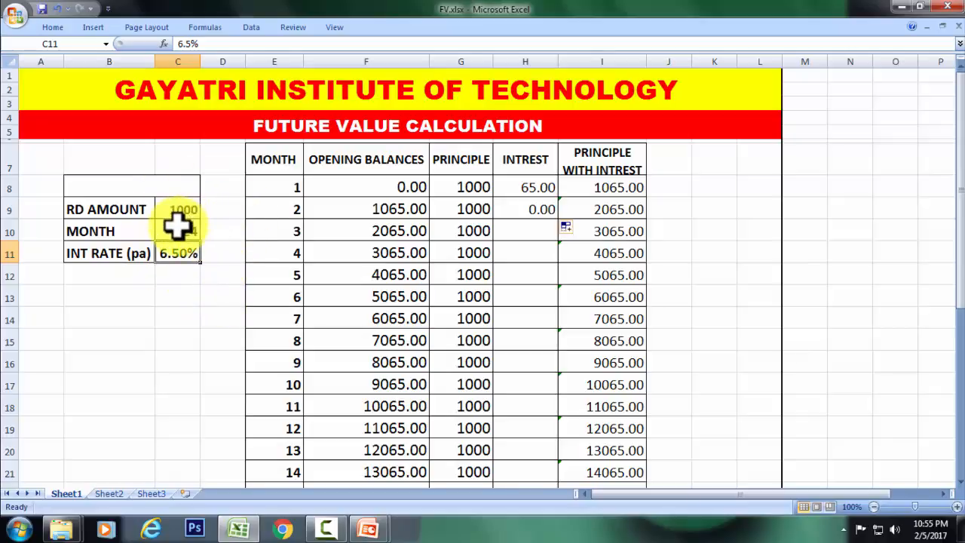
# Make the rate reference in H8 absolute so the formula reads =(F8+G8)*$C$11
pyautogui.click(532, 185)
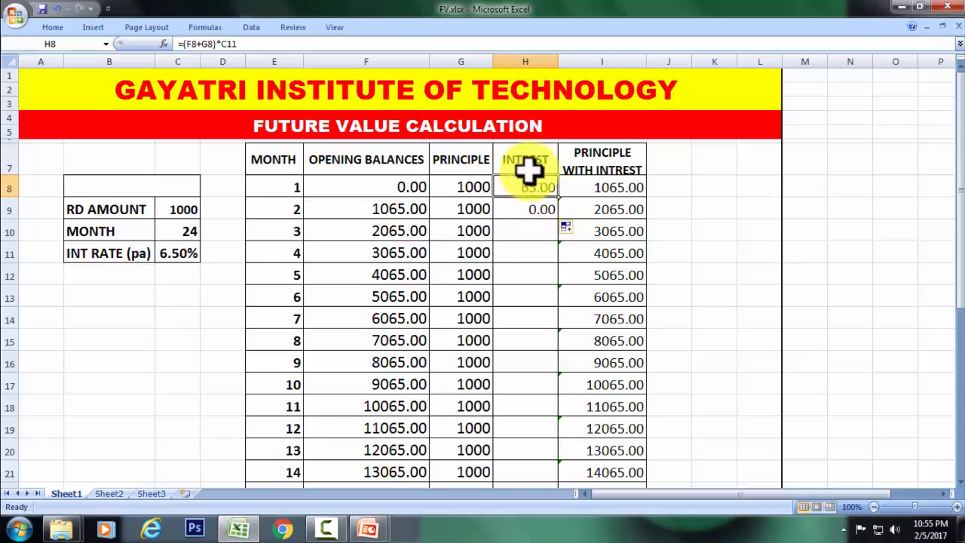
pyautogui.click(231, 43)
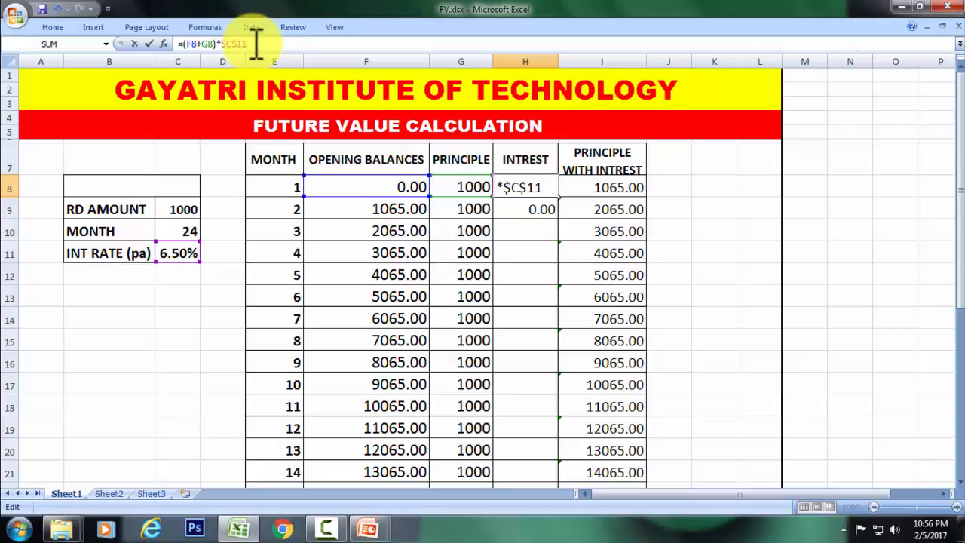
pyautogui.press('Return')
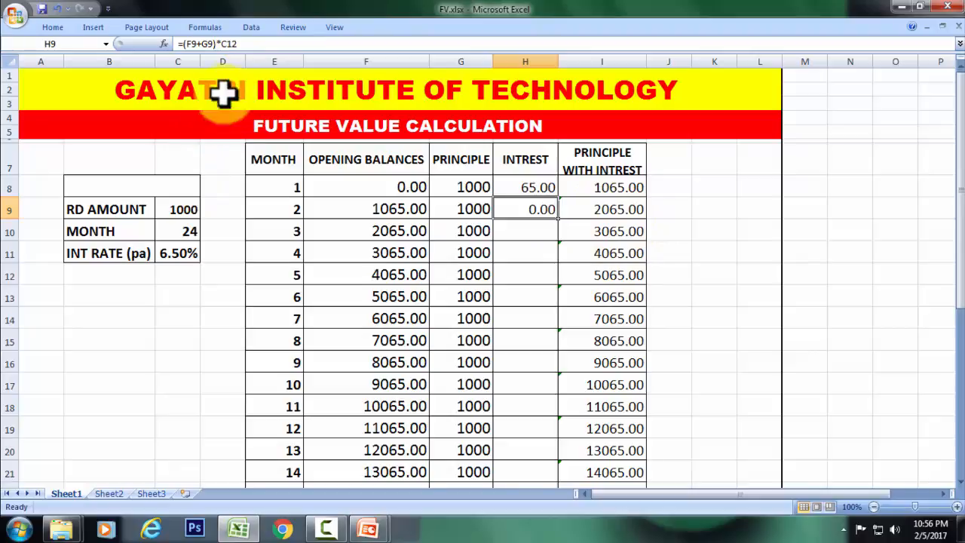
# Fill month 1's interest formula from H8 down the INTREST column through month 24
pyautogui.click(524, 189)
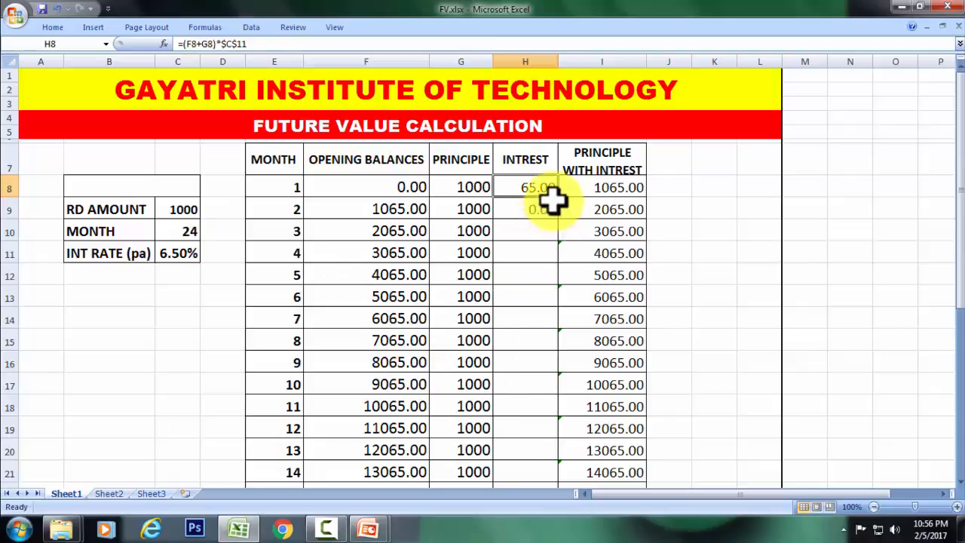
pyautogui.moveTo(562, 198); pyautogui.dragTo(555, 456)
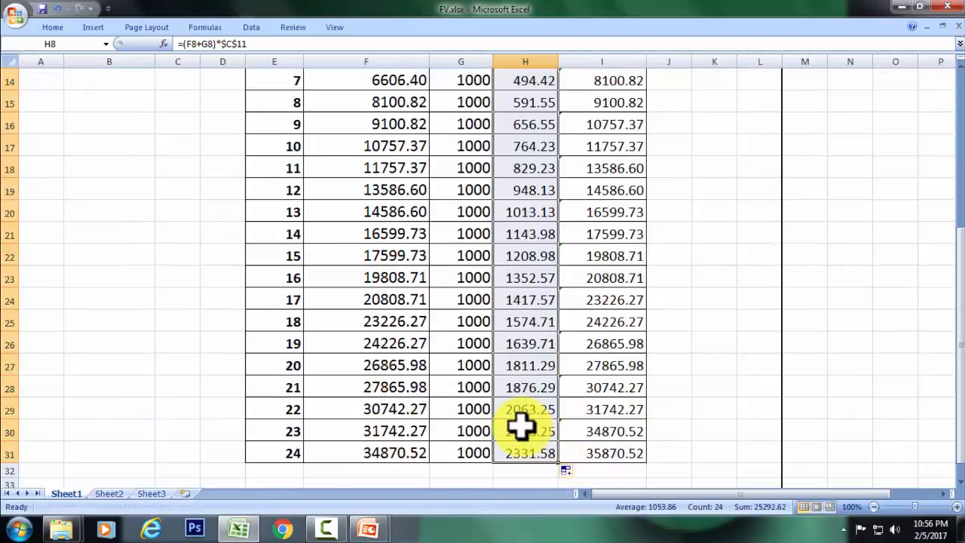
pyautogui.scroll(5, 377, 393)
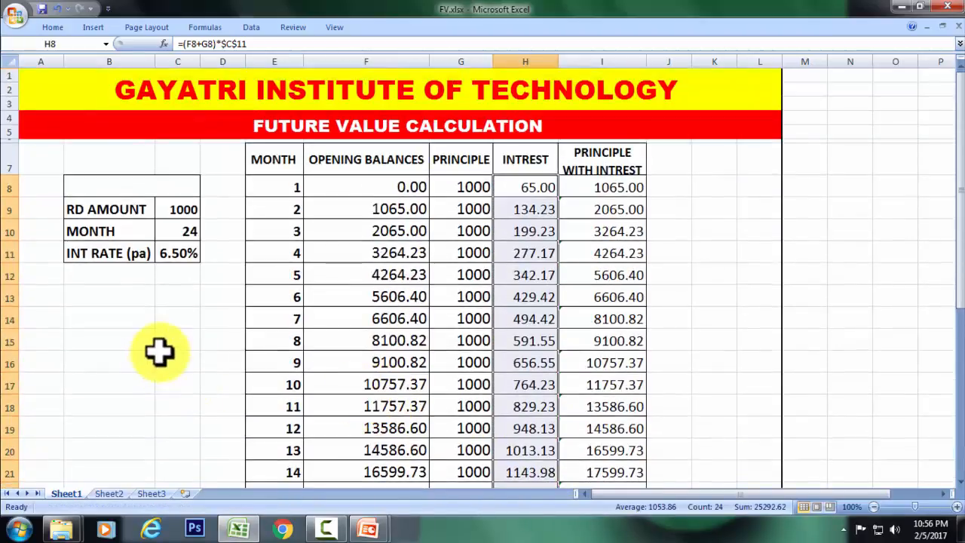
# Review the RD amount, month count and interest rate against month 24's principle with interest
pyautogui.click(167, 210)
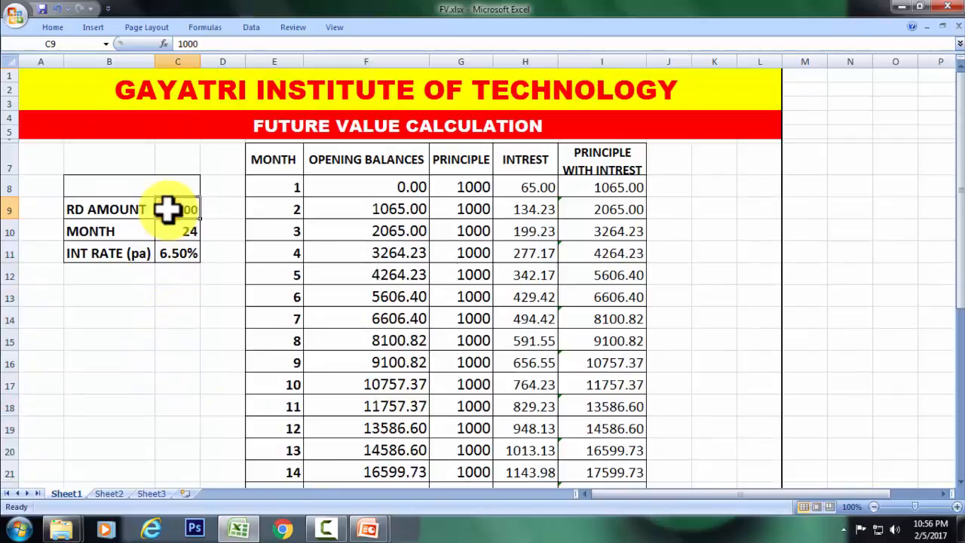
pyautogui.click(177, 231)
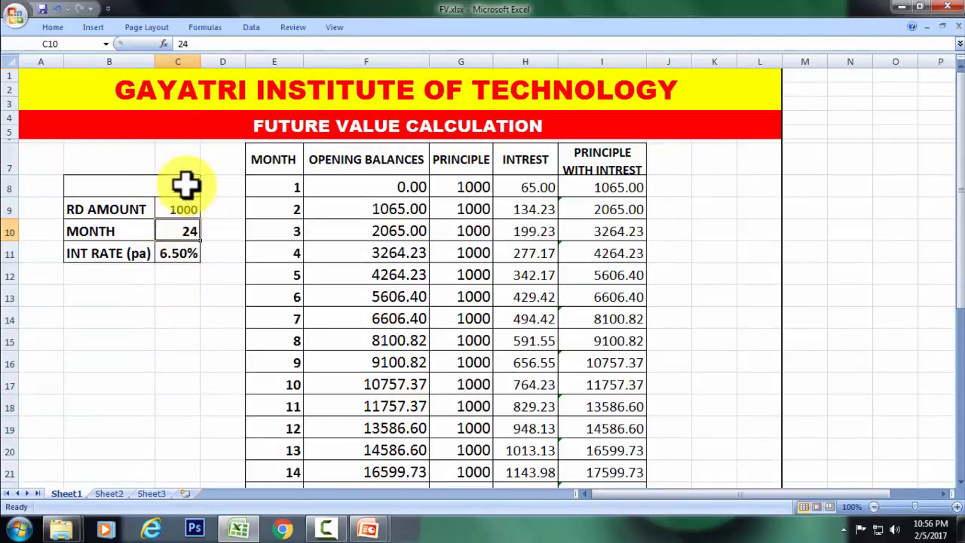
pyautogui.scroll(-5, 355, 455)
pyautogui.scroll(-1, 362, 456)
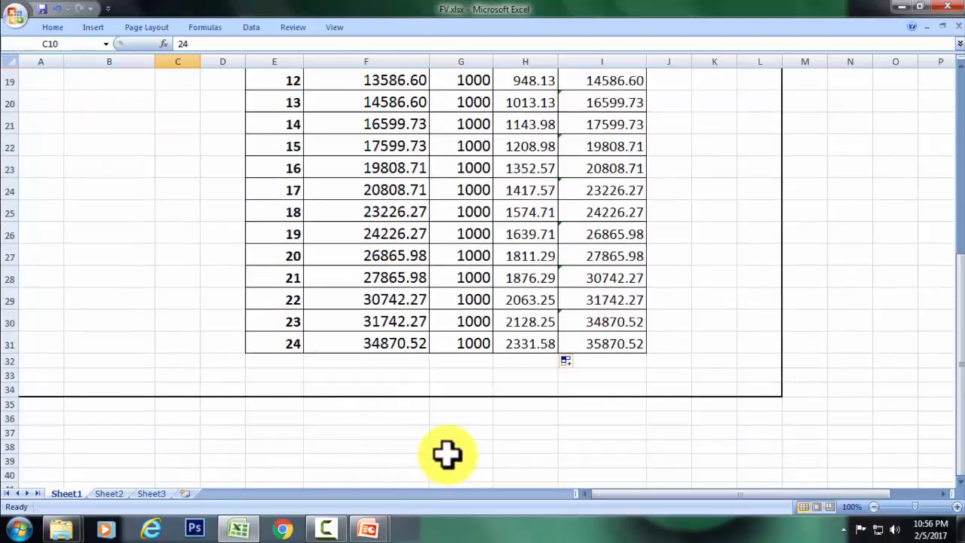
pyautogui.click(601, 343)
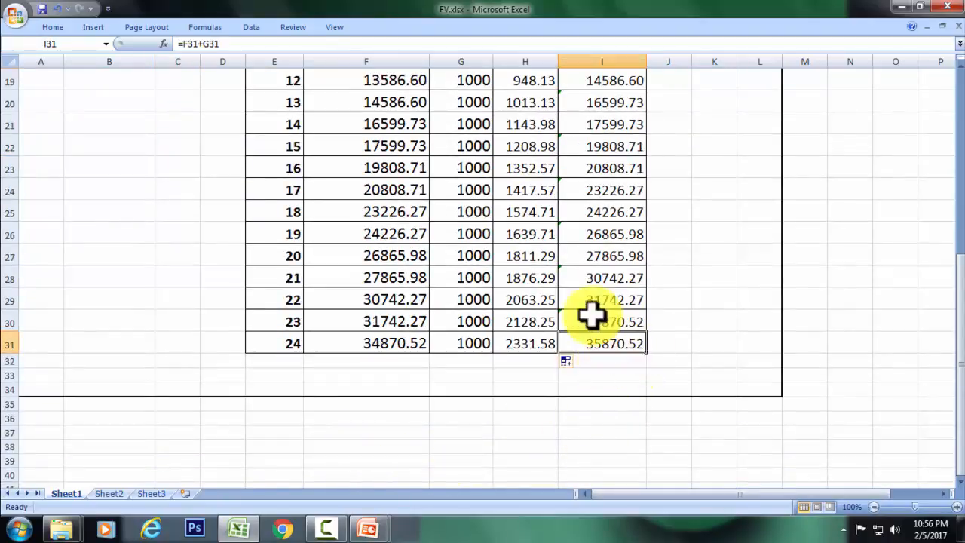
pyautogui.scroll(3, 398, 365)
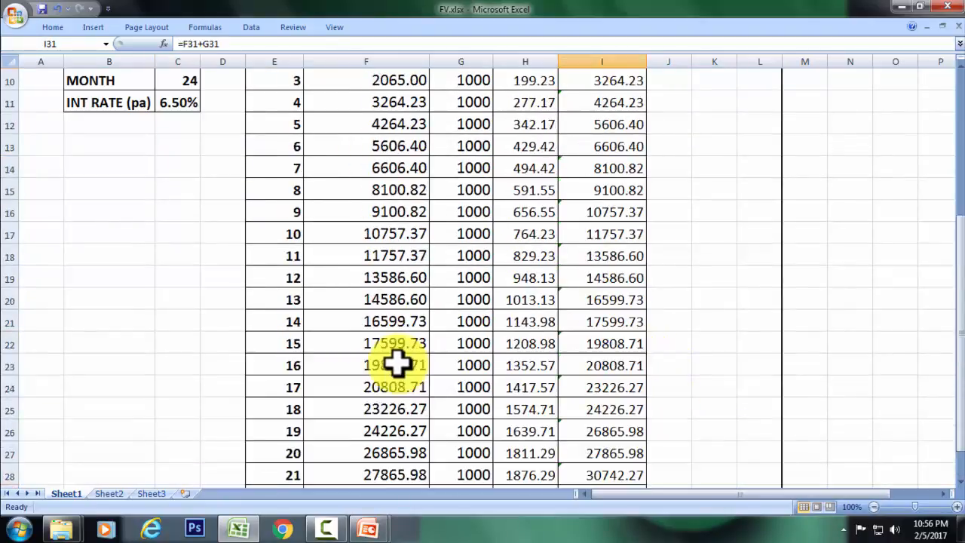
pyautogui.scroll(3, 196, 233)
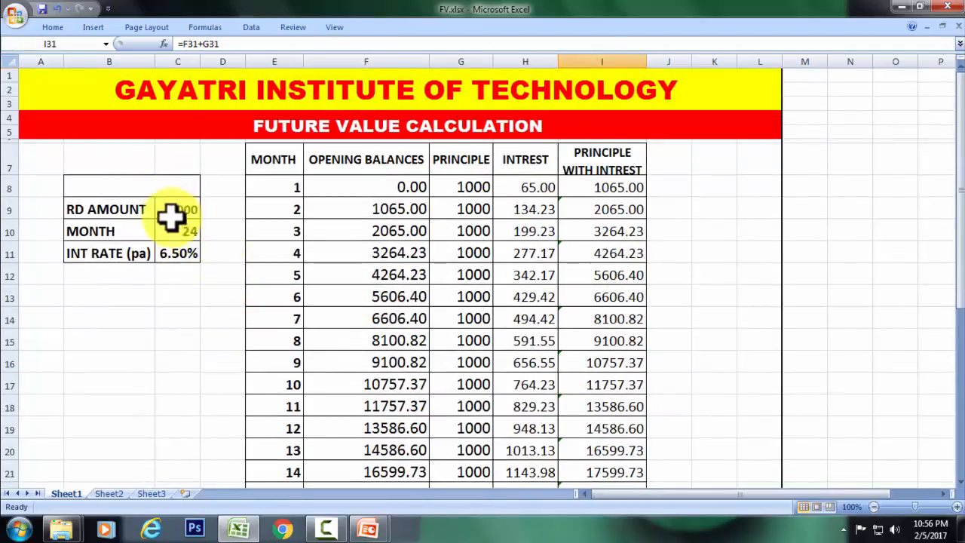
pyautogui.click(177, 256)
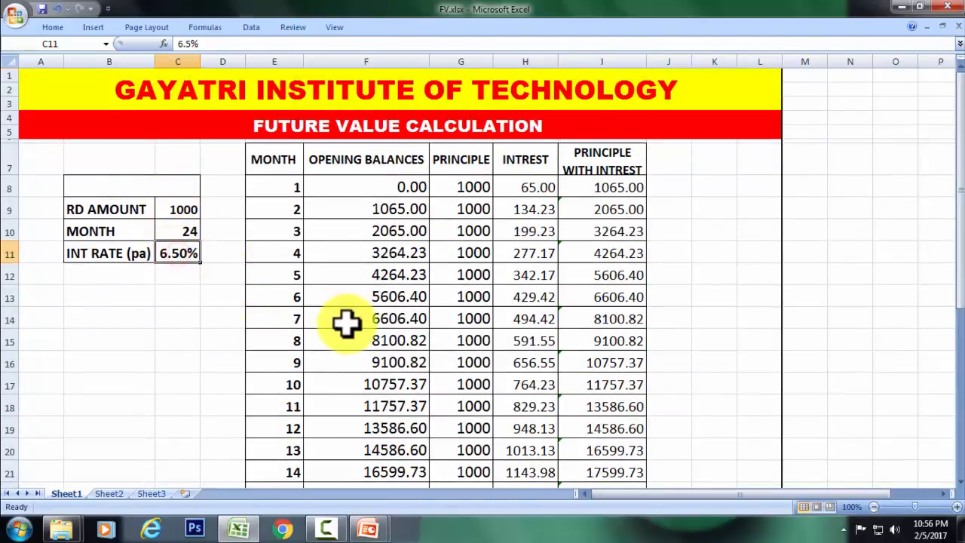
pyautogui.scroll(-8, 347, 323)
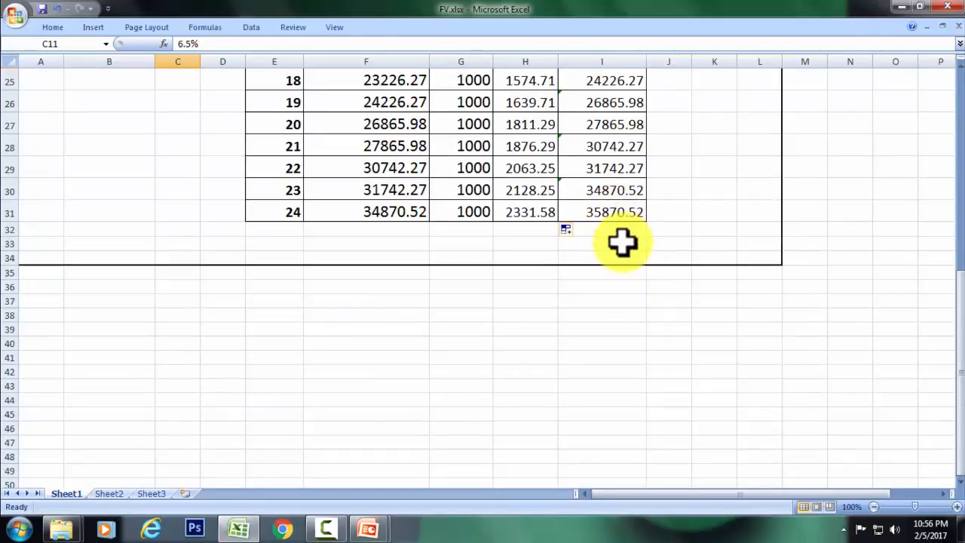
pyautogui.scroll(8, 622, 241)
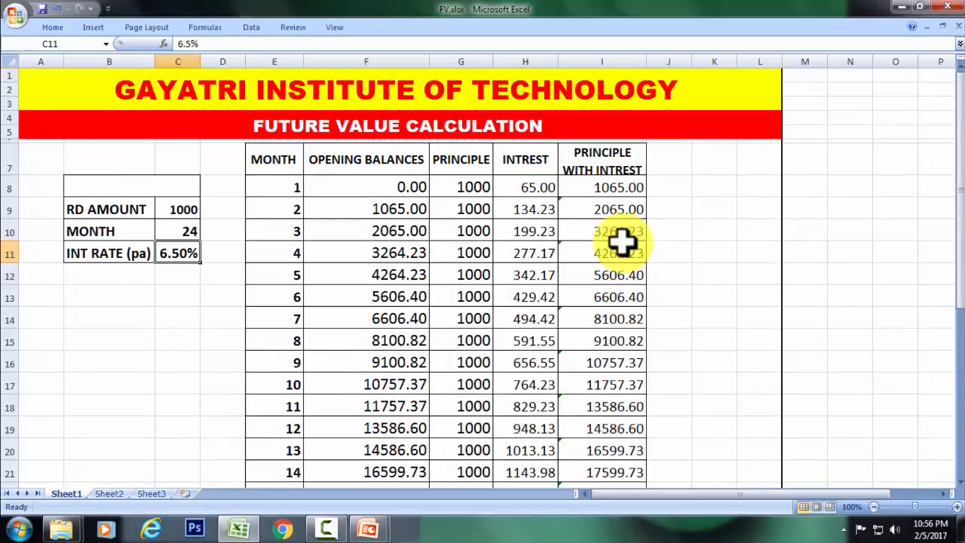
# Review the schedule's column headings and the monthly rows from the first opening balance through month 24
pyautogui.moveTo(271, 158); pyautogui.dragTo(526, 166)
pyautogui.click(369, 185)
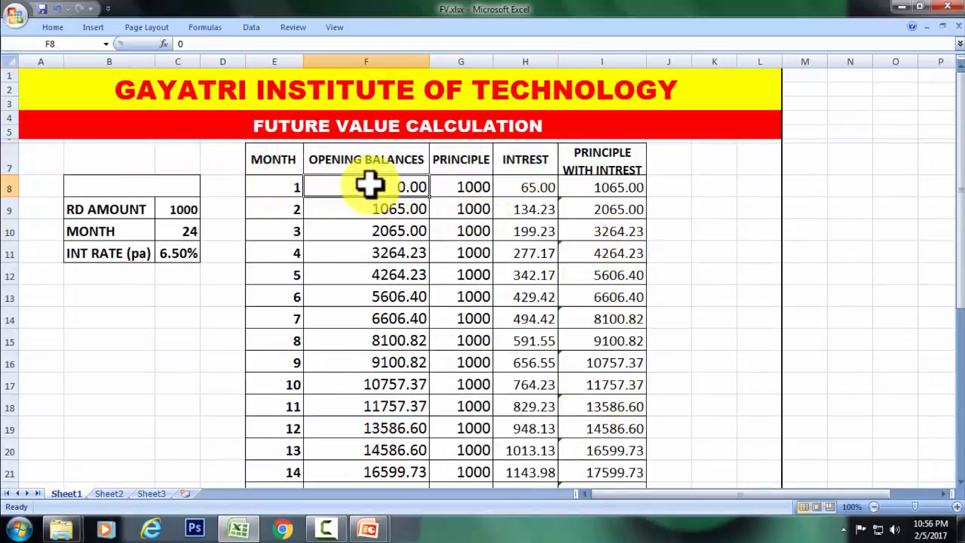
pyautogui.scroll(-7, 379, 227)
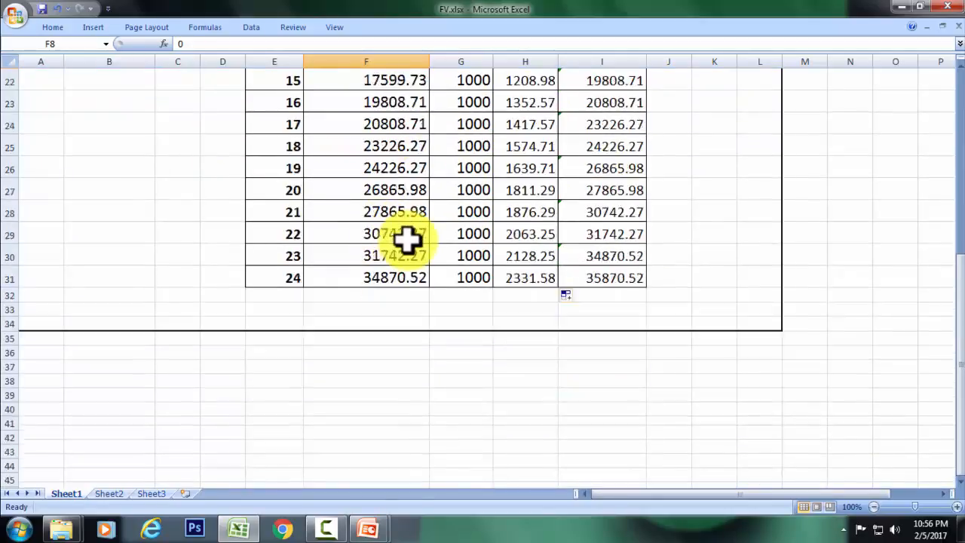
pyautogui.scroll(-2, 407, 237)
pyautogui.scroll(8, 407, 237)
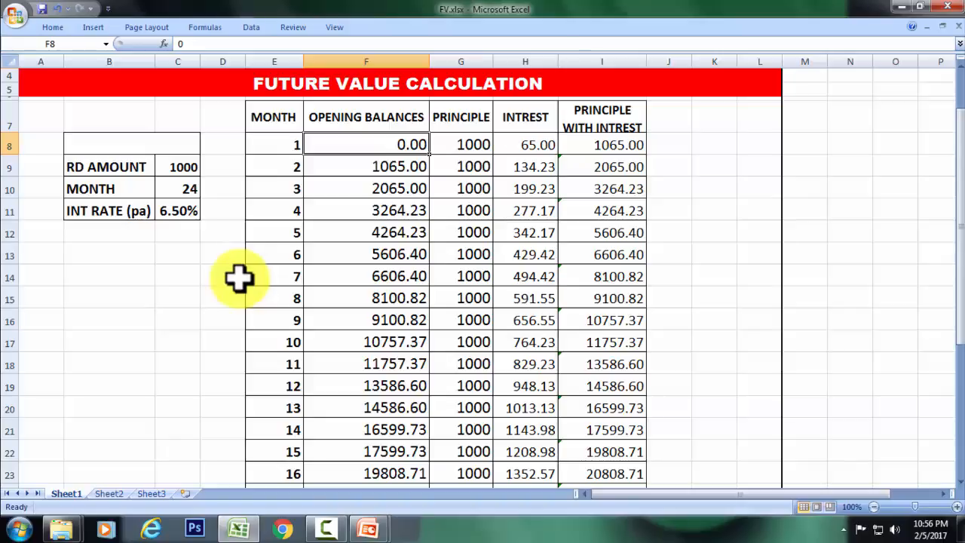
pyautogui.scroll(-5, 239, 278)
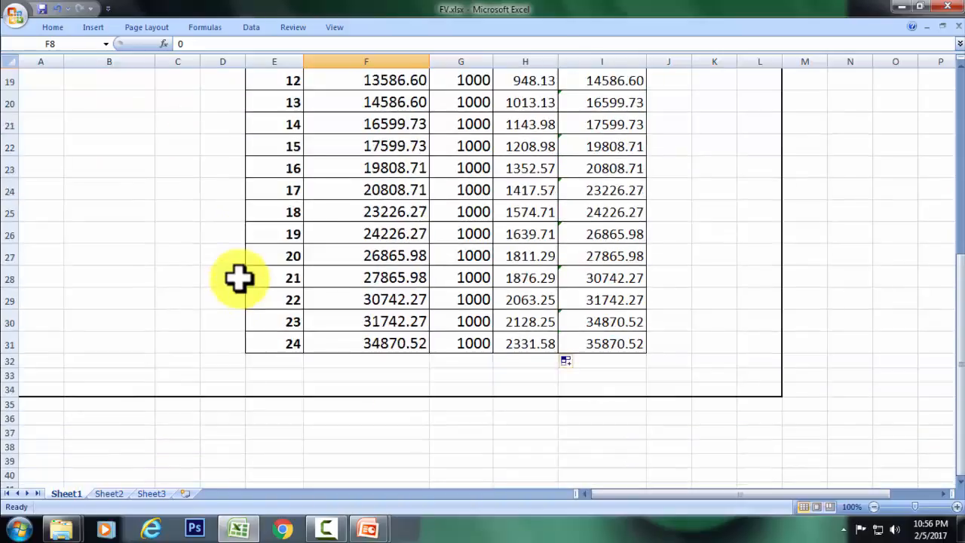